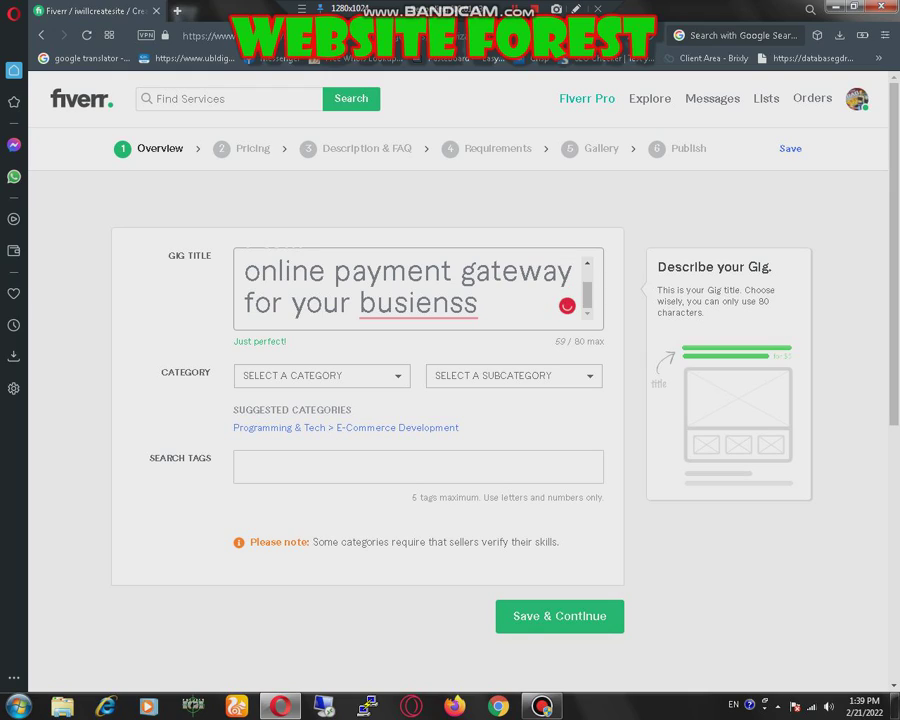
Step: Correct "busienss" to "business" in the gig title and insert the article "an" before "online"
right_click(429, 300)
click(408, 303)
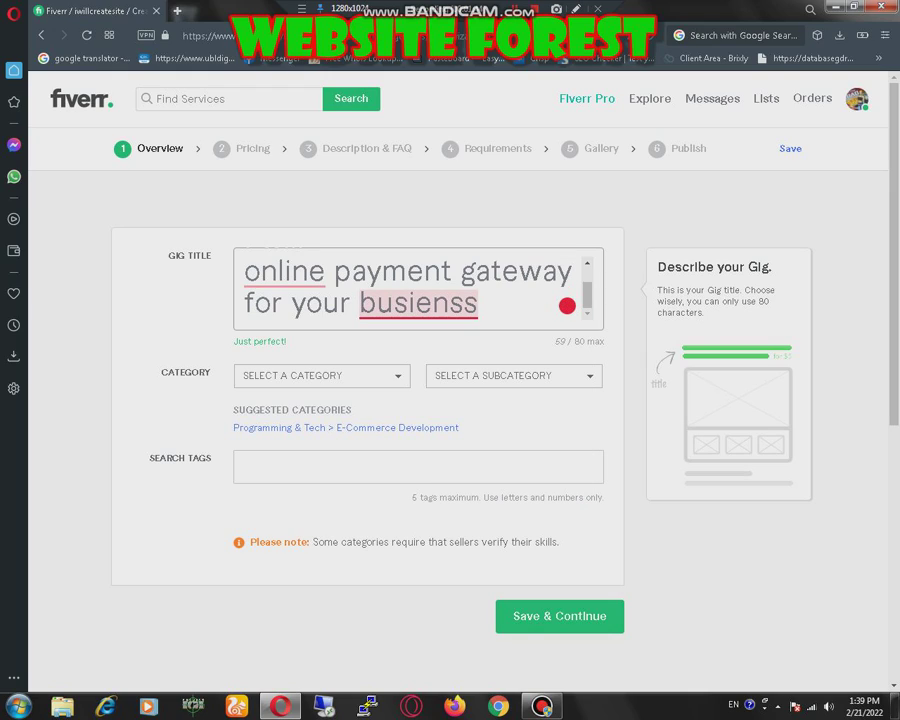
mouse_move(409, 303)
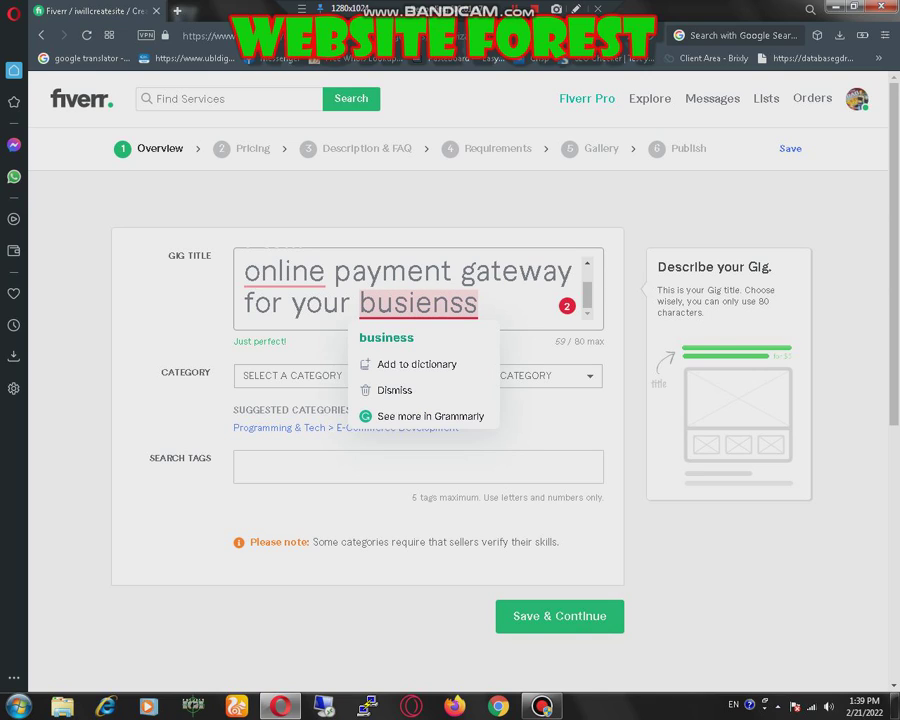
click(386, 337)
mouse_move(280, 275)
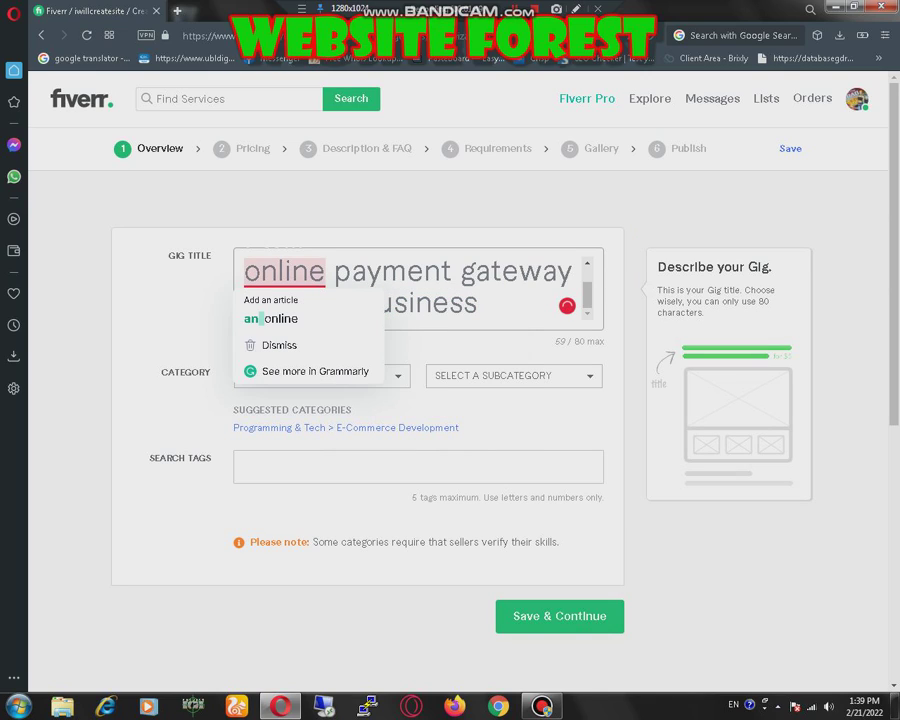
click(270, 316)
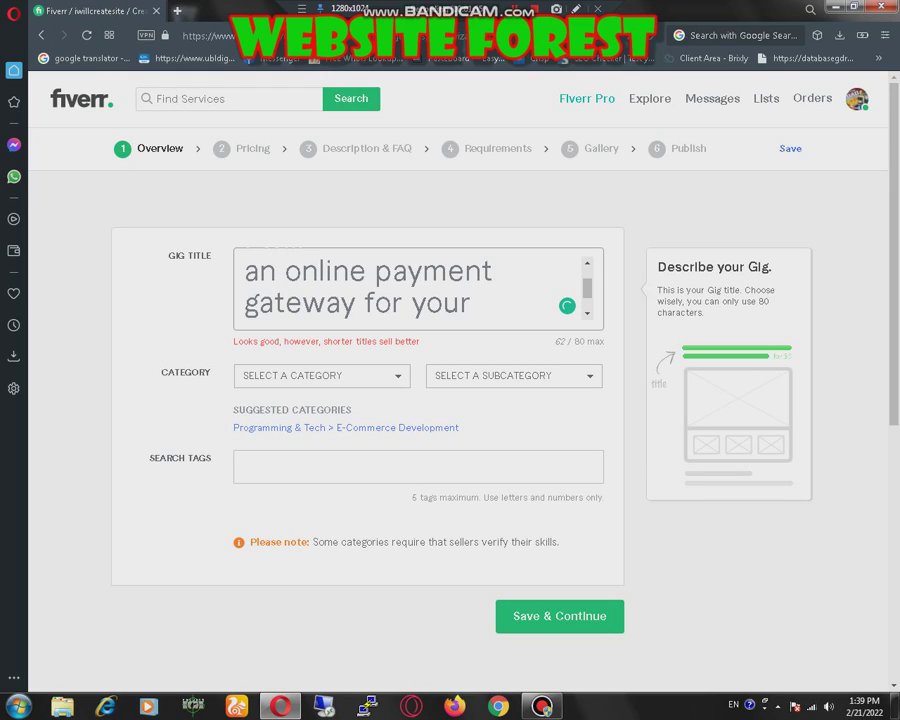
Step: Shorten the gig title by deleting the word "you" after "Help"
scroll(418, 288, up, 1)
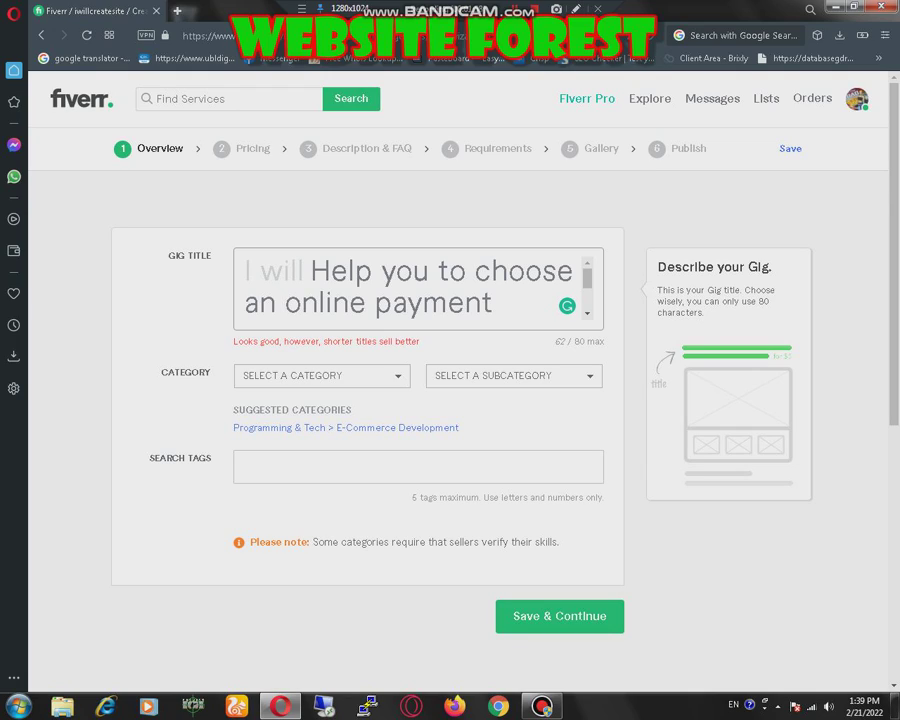
drag(430, 271, 372, 271)
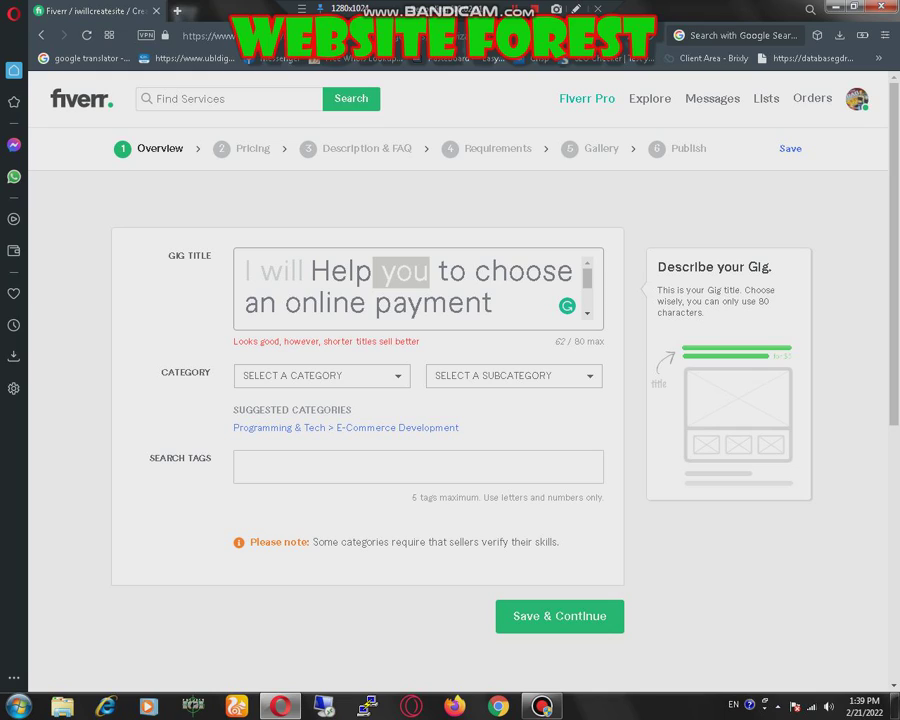
key(BackSpace)
scroll(418, 288, down, 1)
key(Tab)
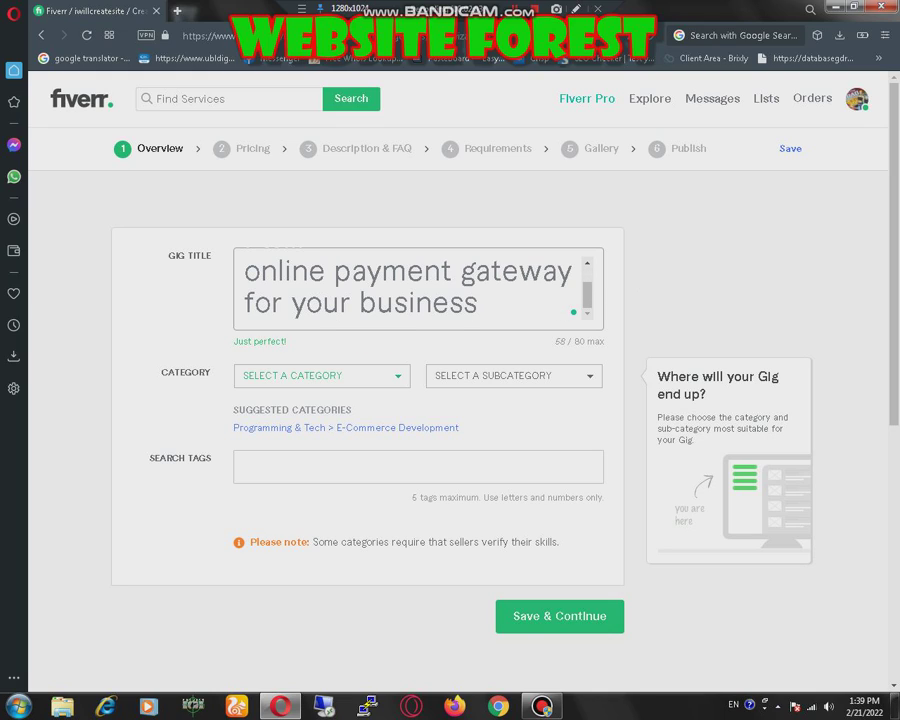
Step: Categorize the gig under Programming & Tech, WordPress, with Full Website Creation as the service type
click(355, 376)
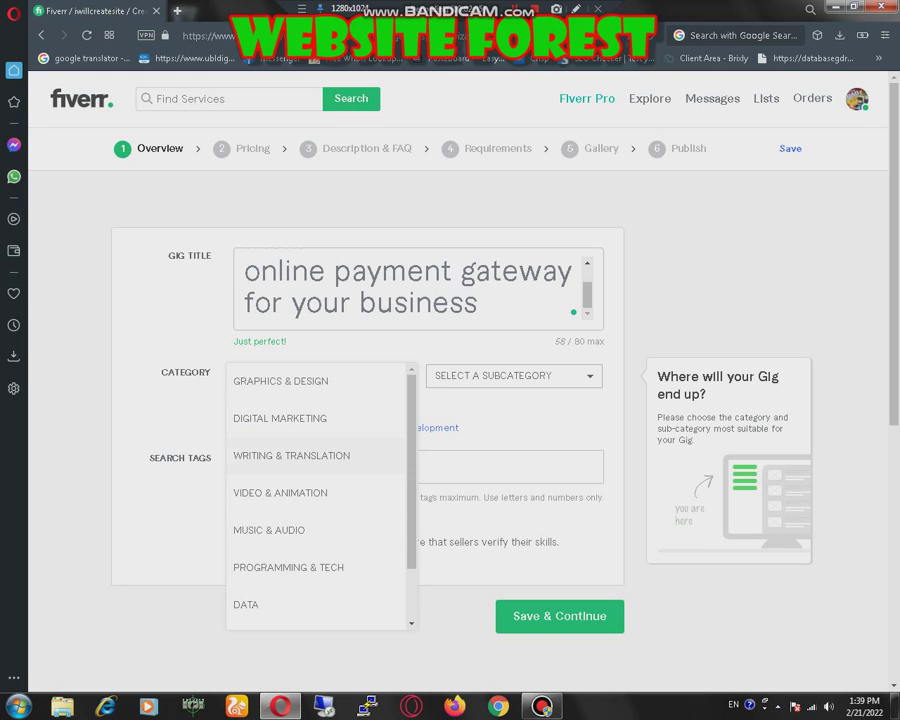
click(288, 567)
click(513, 376)
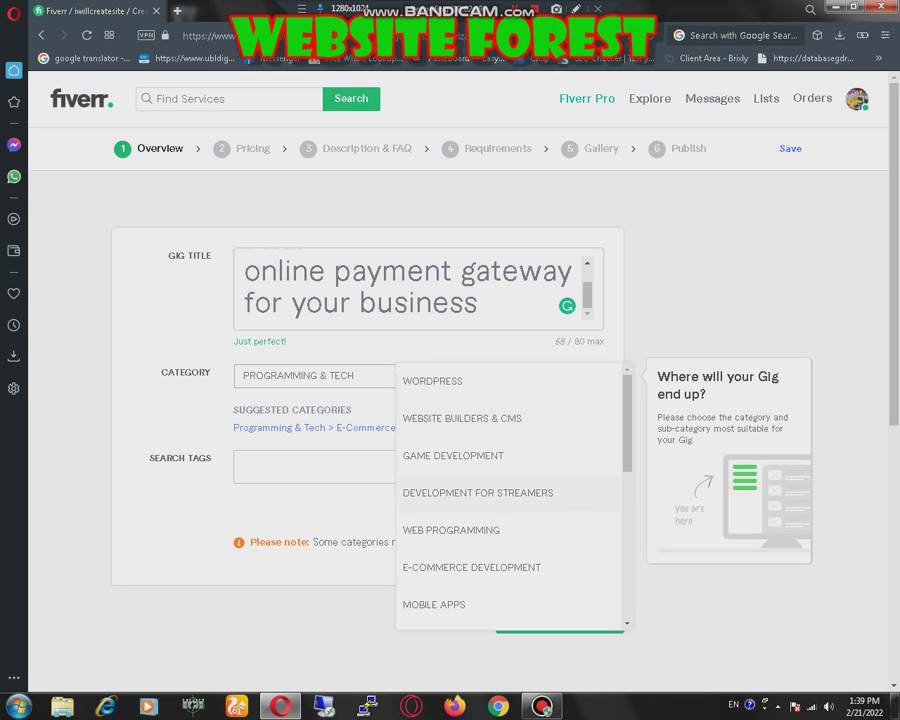
click(508, 381)
click(320, 460)
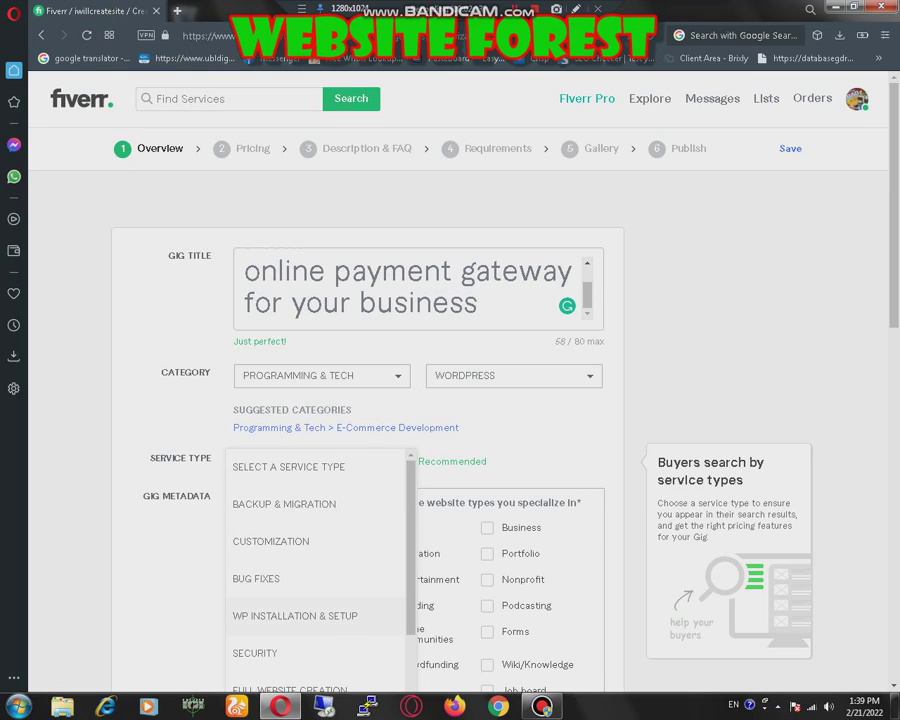
click(290, 688)
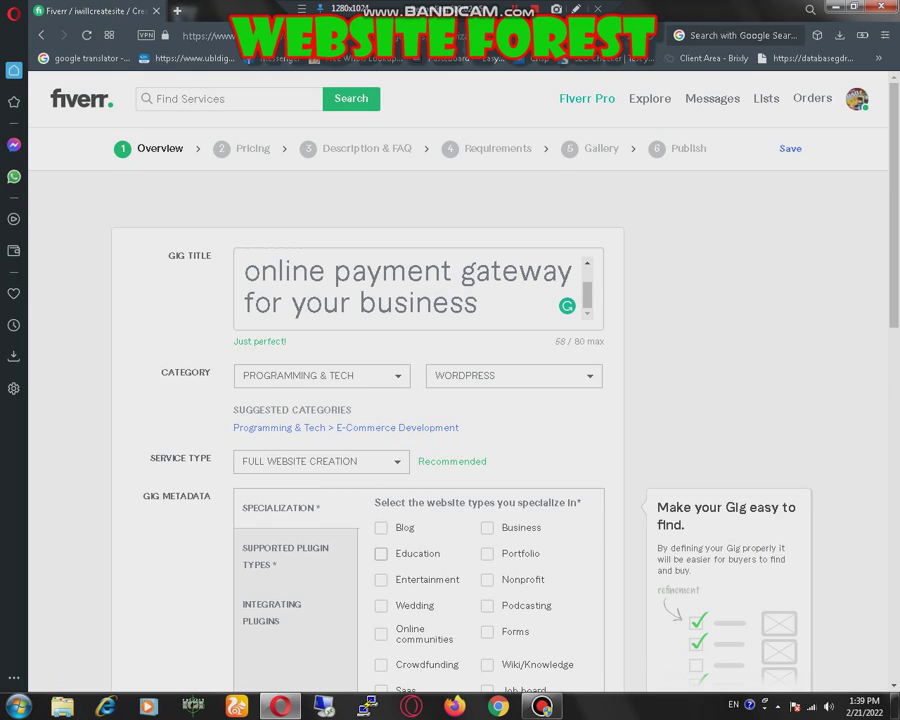
Step: Select every website type from Blog to Brochure as a specialization in the gig metadata, leaving out Other
scroll(381, 413, down, 2)
click(381, 387)
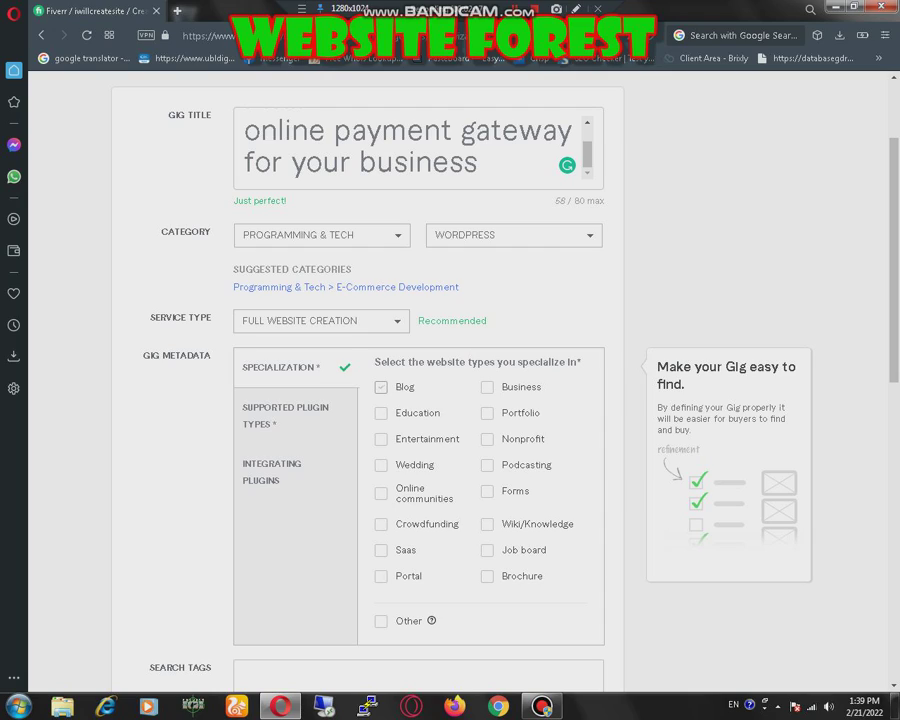
click(381, 413)
click(381, 439)
click(381, 465)
click(381, 493)
click(381, 524)
click(381, 550)
click(381, 576)
click(487, 576)
click(487, 550)
click(487, 524)
click(487, 465)
click(487, 491)
click(487, 439)
click(487, 413)
click(487, 387)
Step: Select all supported plugin types in the gig metadata except Payment, Social media and Other
click(295, 415)
click(381, 387)
click(381, 413)
click(381, 439)
click(381, 465)
click(381, 491)
click(381, 517)
click(381, 543)
click(381, 569)
click(381, 595)
click(487, 569)
click(487, 543)
click(487, 517)
click(487, 491)
click(487, 465)
click(487, 439)
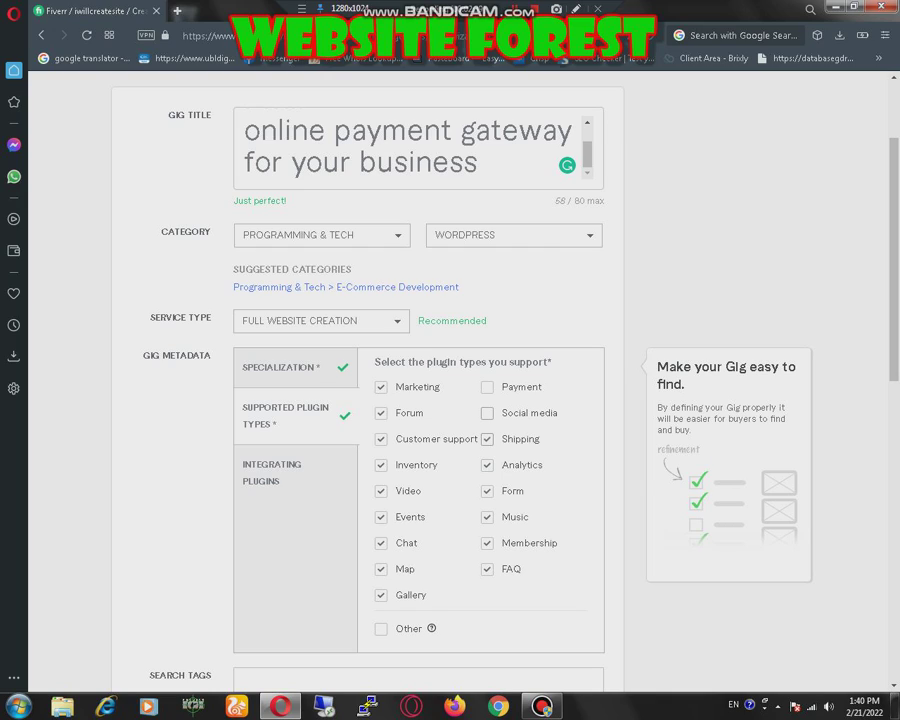
Step: Select all integrating plugins in the gig metadata except YouTube, Akismet, Facebook, LinkedIn, Opencart, Elementor and Other
click(271, 472)
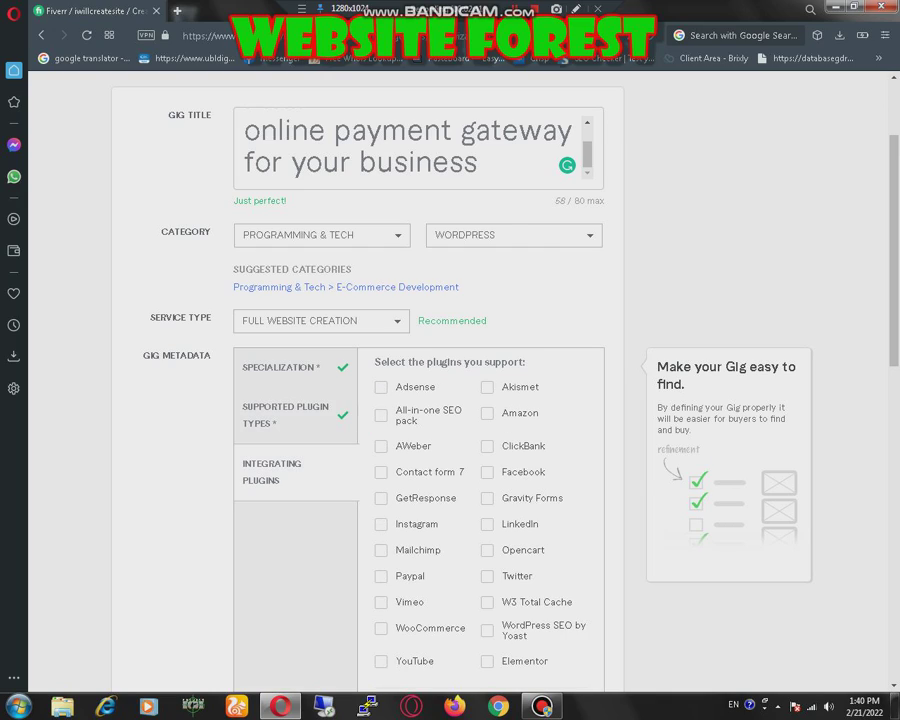
click(381, 387)
click(381, 414)
click(381, 472)
click(381, 498)
click(381, 524)
click(381, 550)
click(381, 576)
click(381, 602)
click(381, 628)
click(487, 630)
click(487, 602)
click(487, 576)
click(487, 498)
click(487, 446)
click(487, 413)
Step: Add the search tags "Online business", "Your business", "ecommerce" and "Wordpress" to the gig
scroll(487, 387, down, 2)
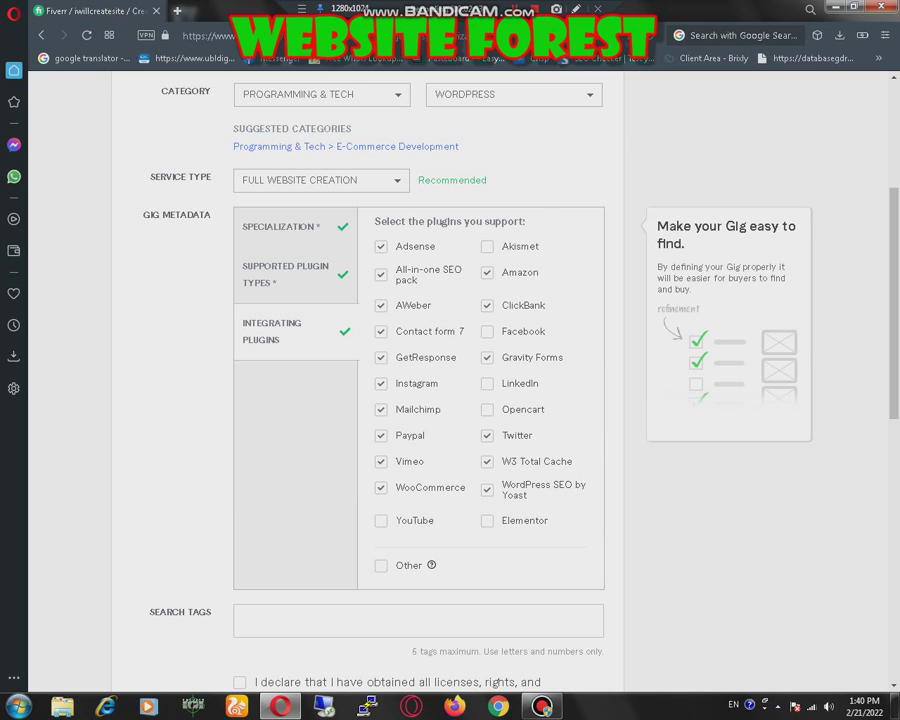
click(418, 620)
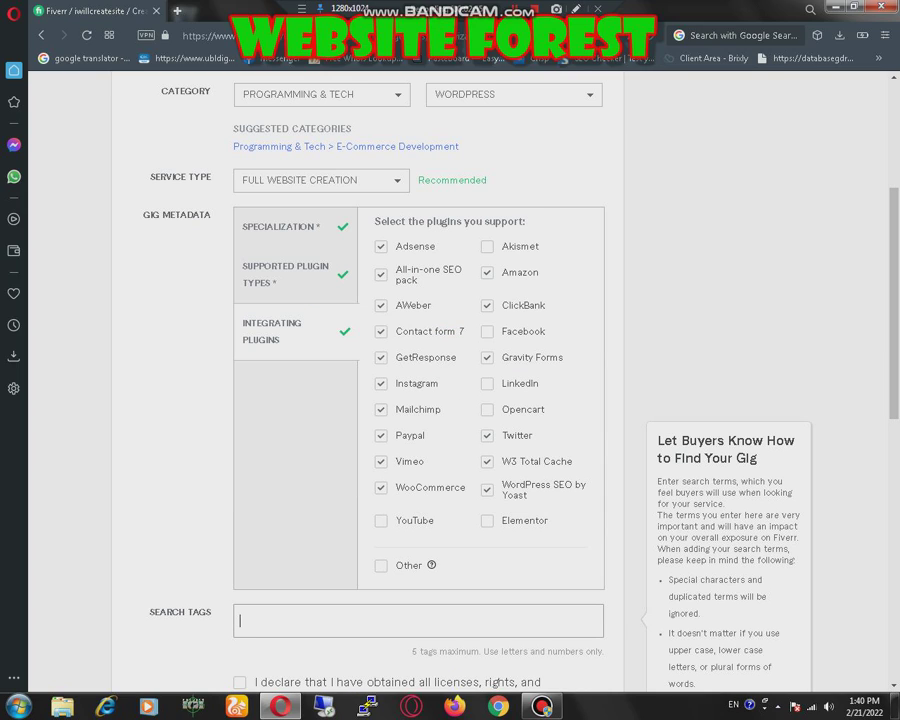
text(Onlin)
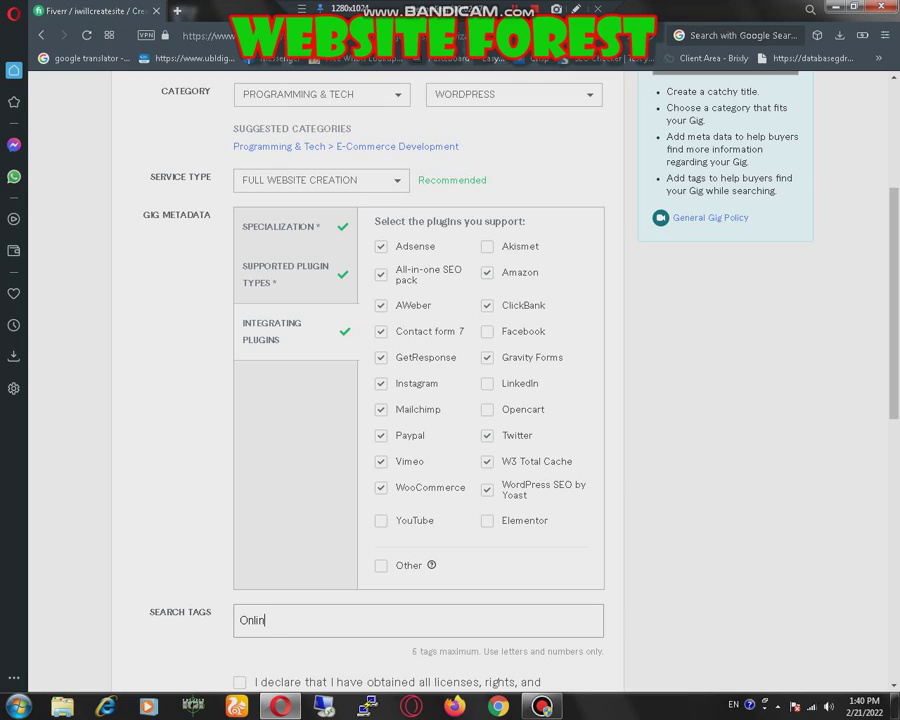
text(e business)
key(Return)
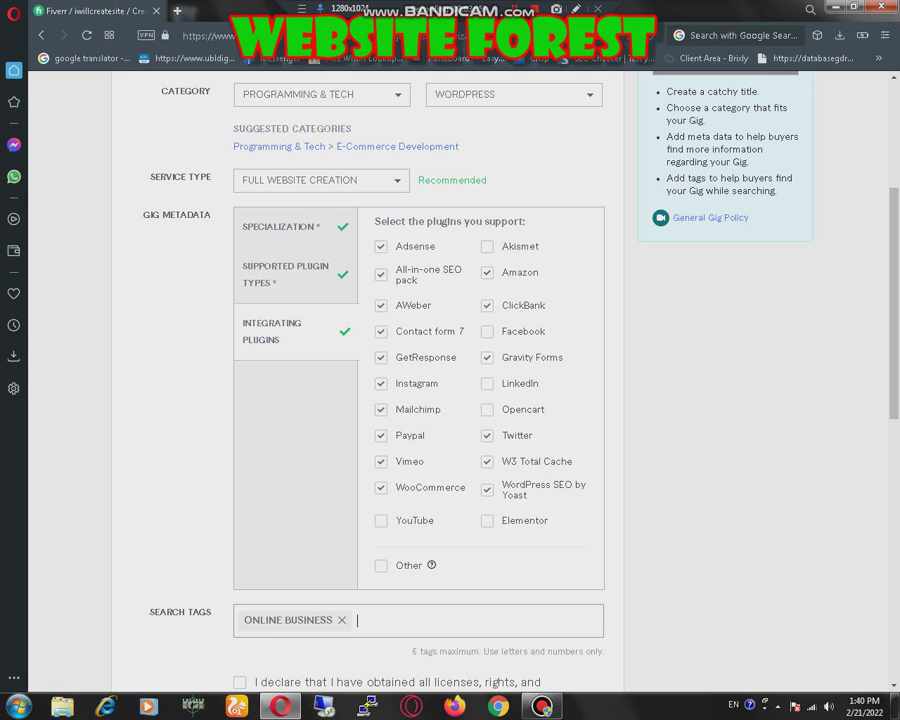
text(Your business)
key(Return)
text(eco)
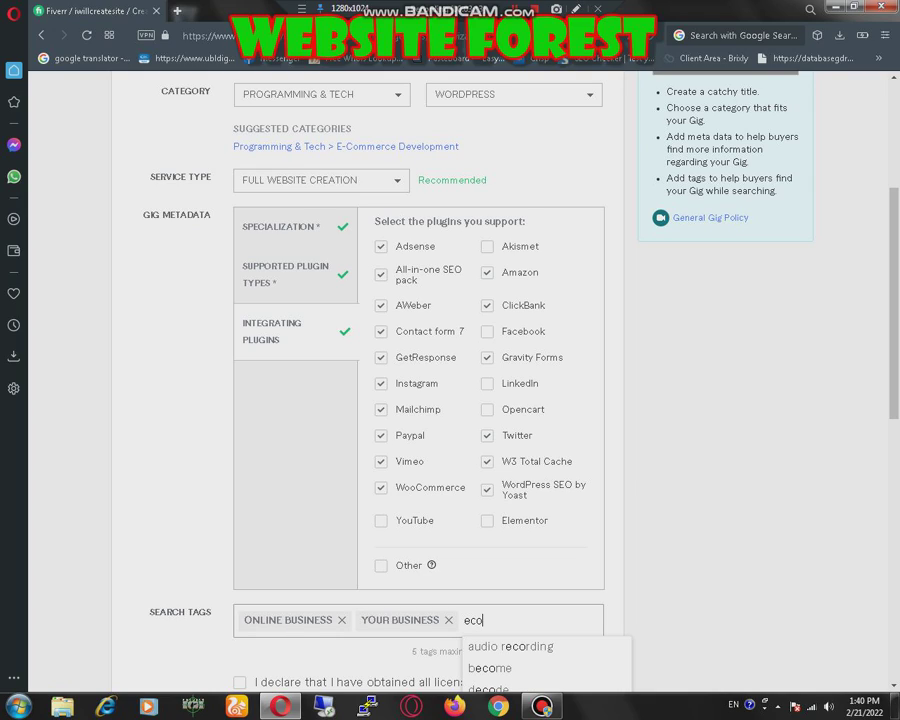
text(mmerce)
key(Return)
text(Wordpress)
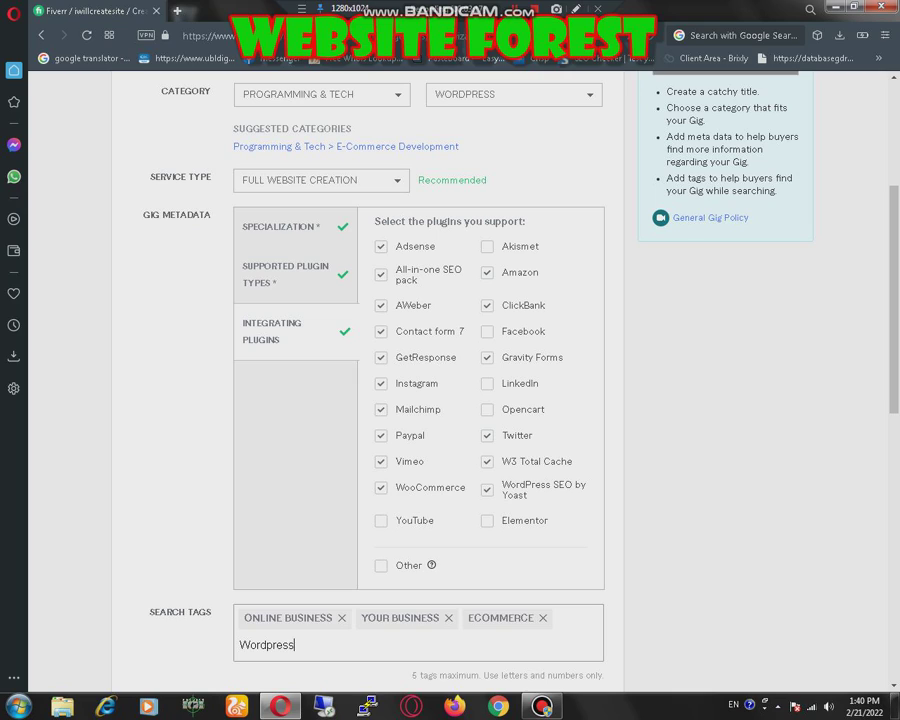
key(Return)
Step: Accept the declaration on licenses, rights and permissions, and save the overview to continue to the pricing stage
scroll(450, 400, down, 3)
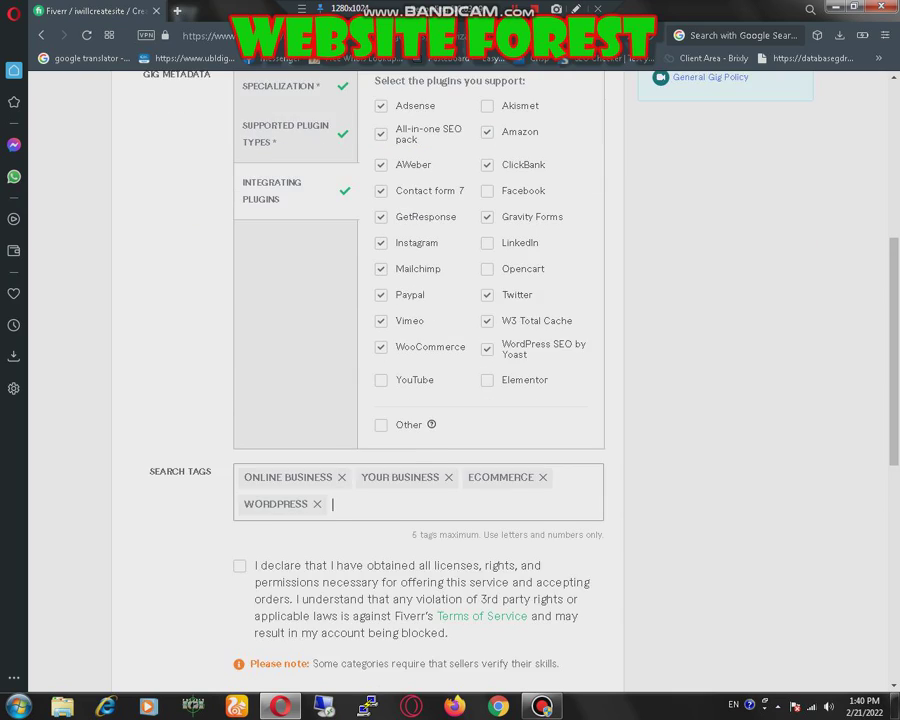
click(239, 495)
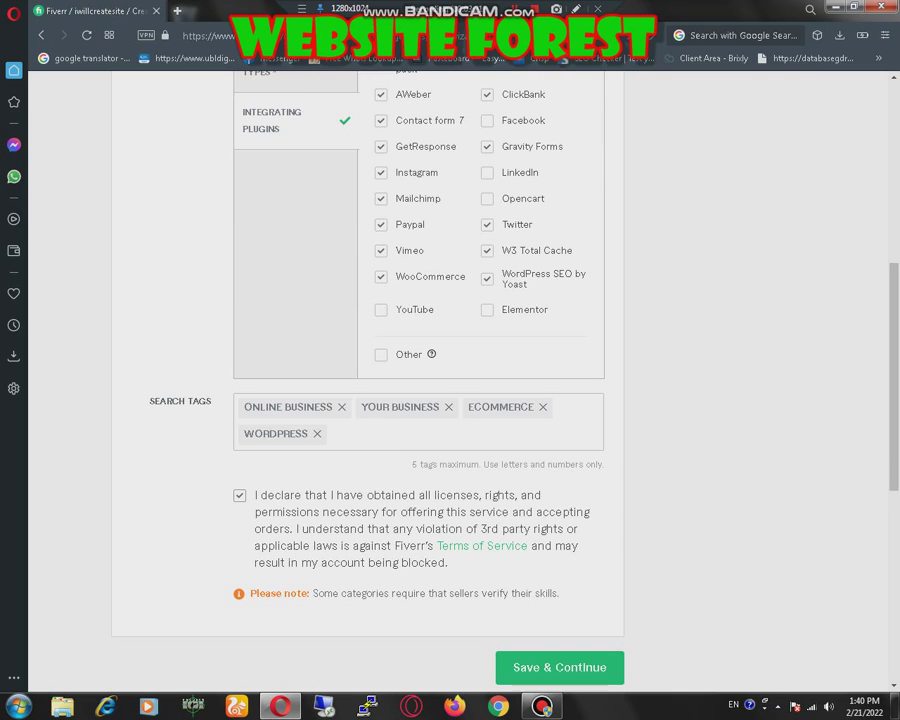
click(559, 667)
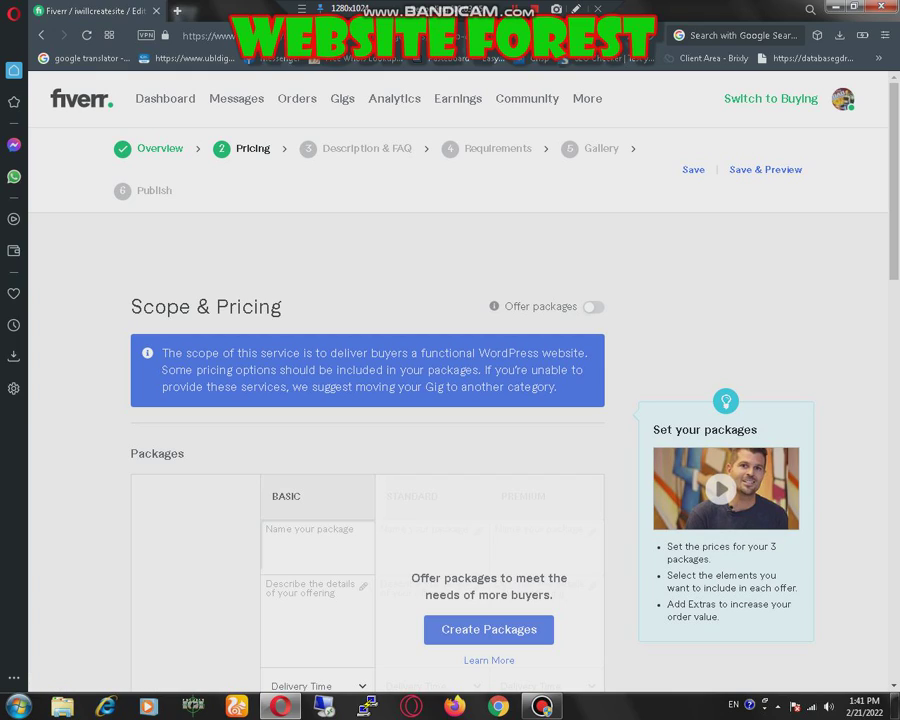
Step: Name the Basic package "Baisc" and describe it as "I will help u to choose best getway"
text(Baisc)
click(266, 585)
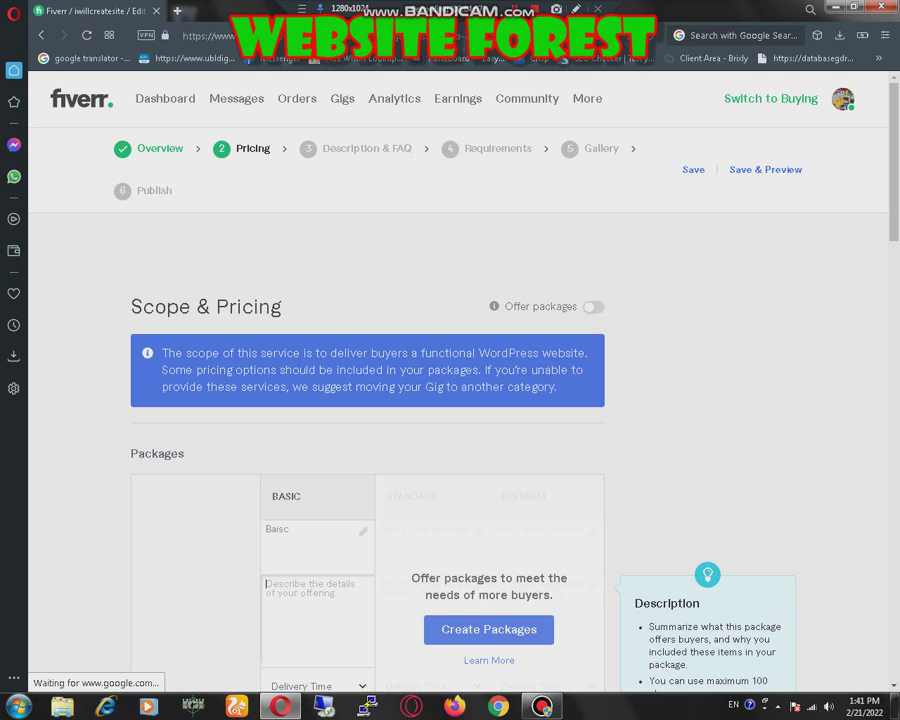
text(I will help u to choose best getway)
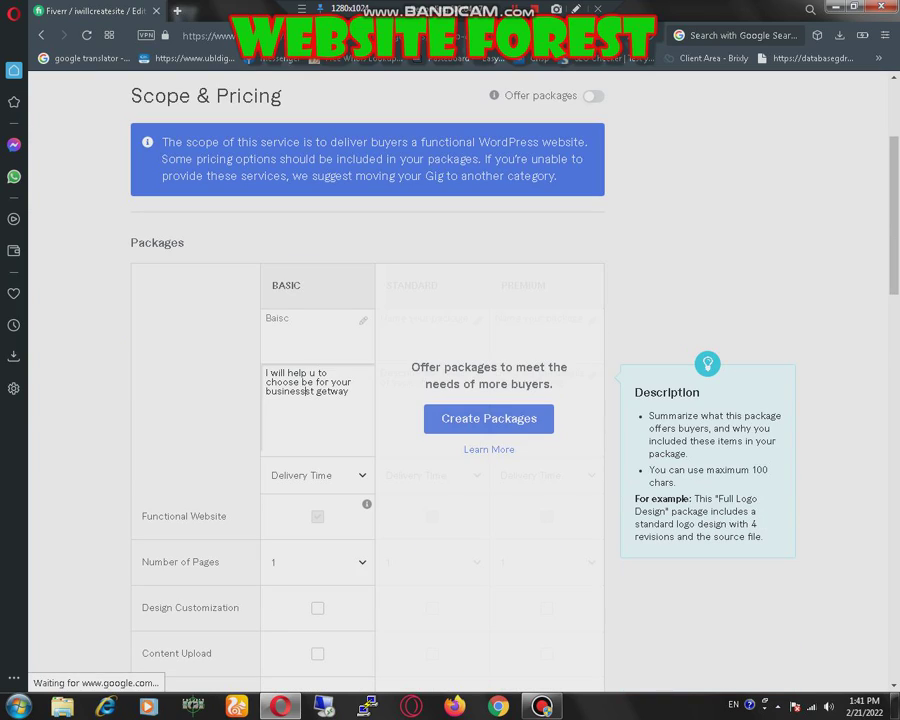
Step: Rework the Basic package's description to read "I will help u to choose getway for your business"
key(BackSpace)
double_click(300, 391)
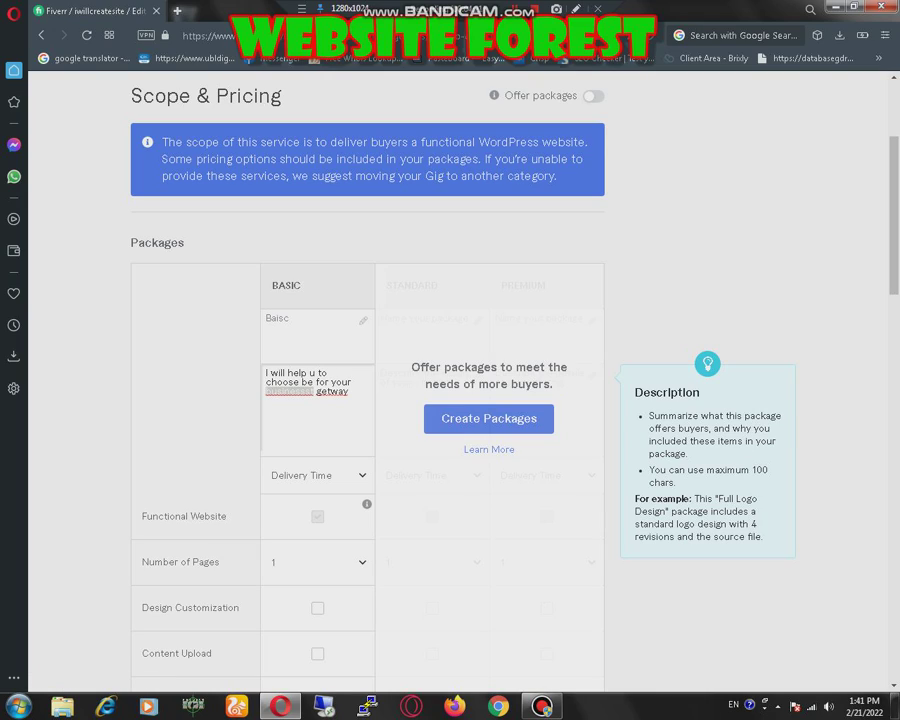
key(BackSpace)
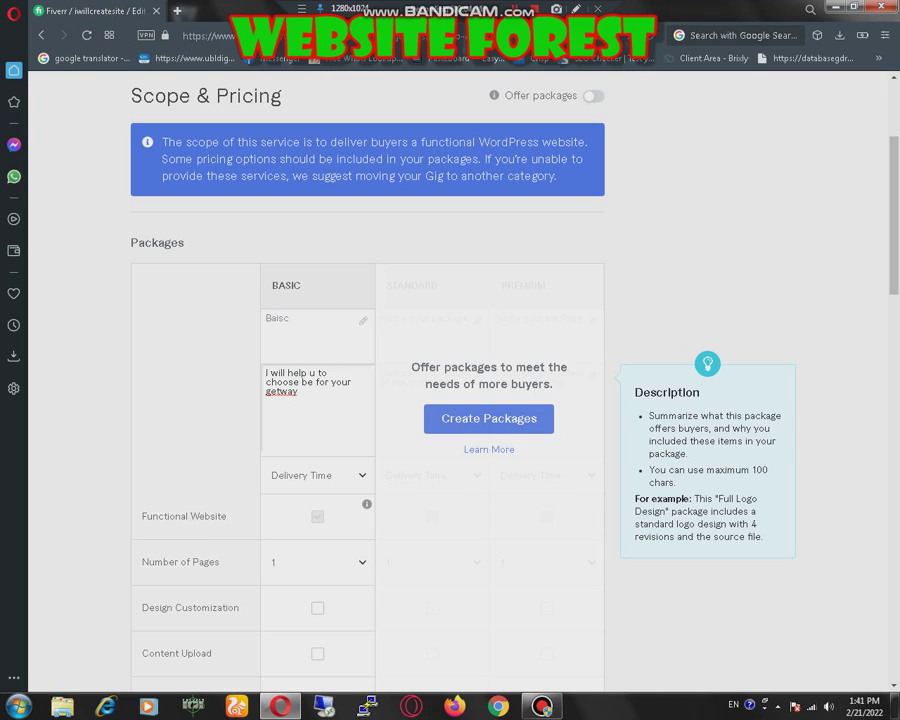
key(BackSpace)
key(BackSpace)
key(BackSpace)
key(BackSpace)
key(BackSpace)
key(BackSpace)
key(BackSpace)
key(BackSpace)
key(BackSpace)
key(BackSpace)
key(BackSpace)
text(for your business)
key(Tab)
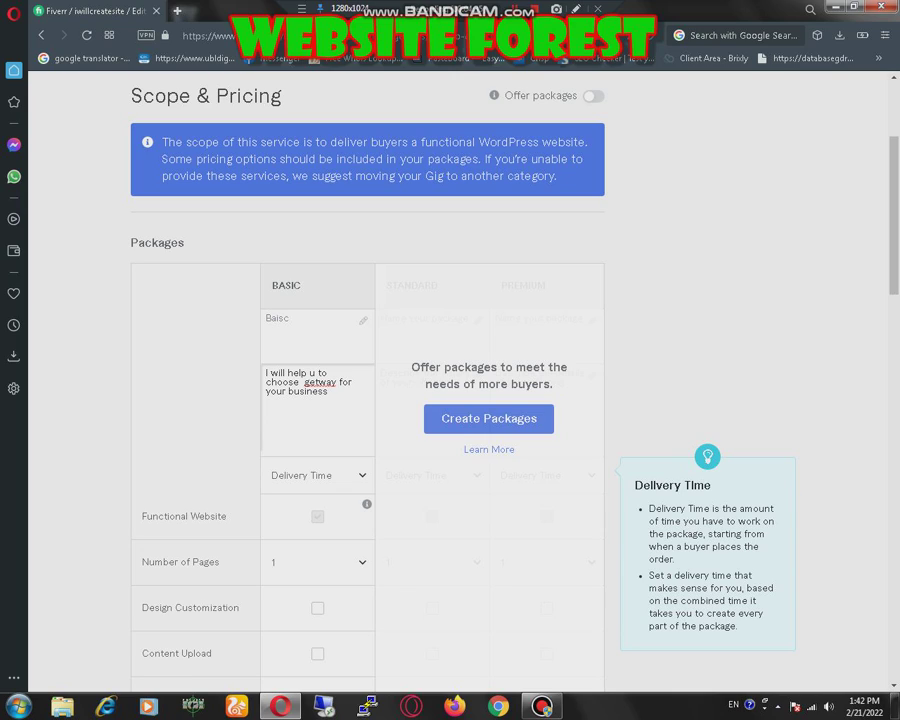
Step: Set the Basic package's delivery time to 1 day
click(316, 475)
click(316, 566)
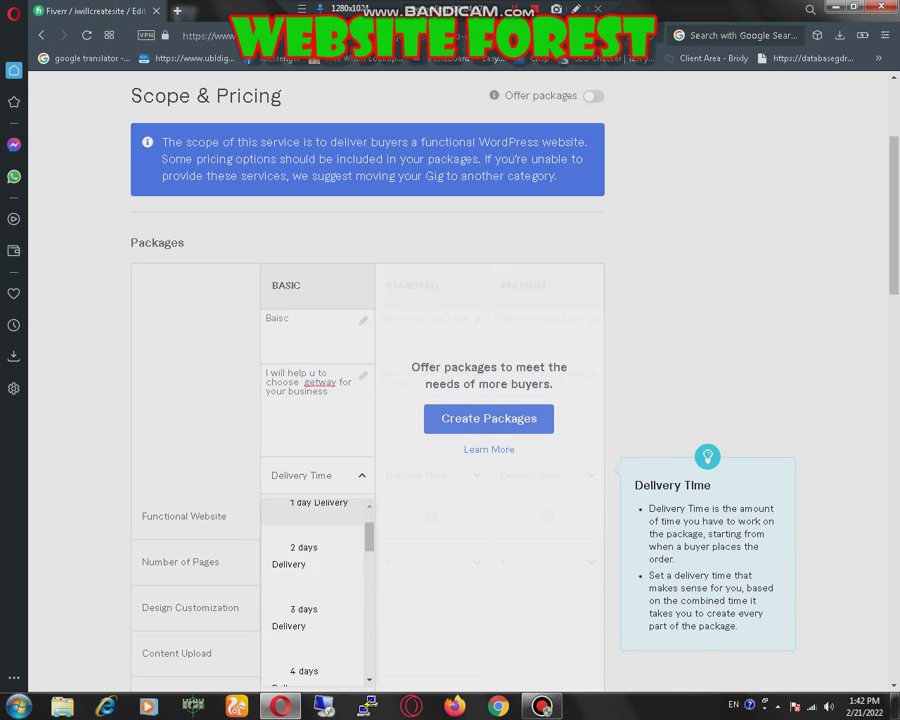
key(Tab)
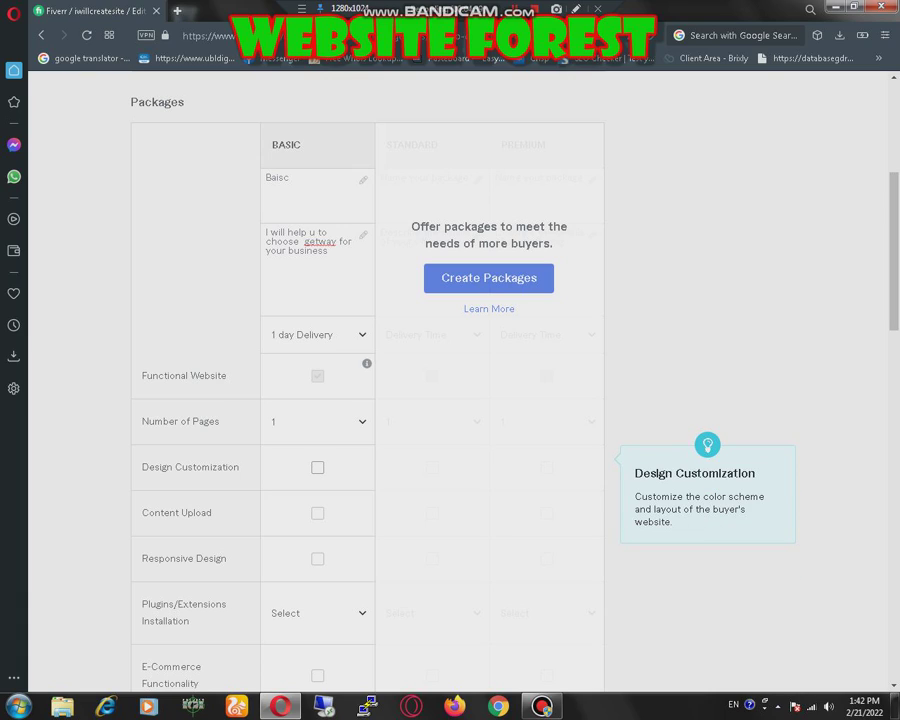
Step: Include Design Customization, Content Upload, Responsive Design and E-Commerce Functionality in the Basic package
click(317, 467)
click(317, 513)
click(317, 558)
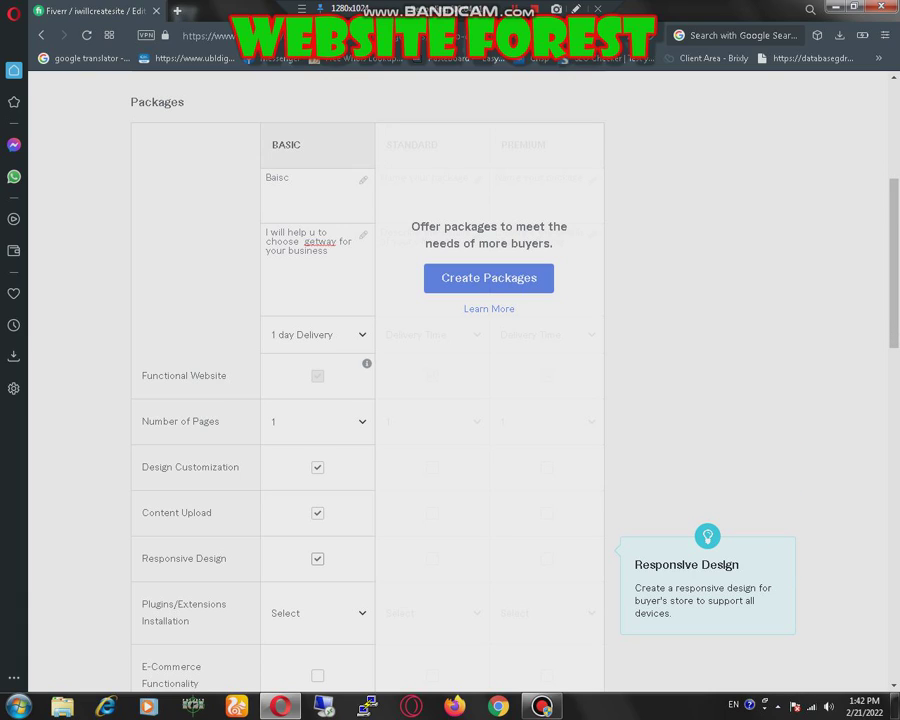
key(Tab)
key(Tab)
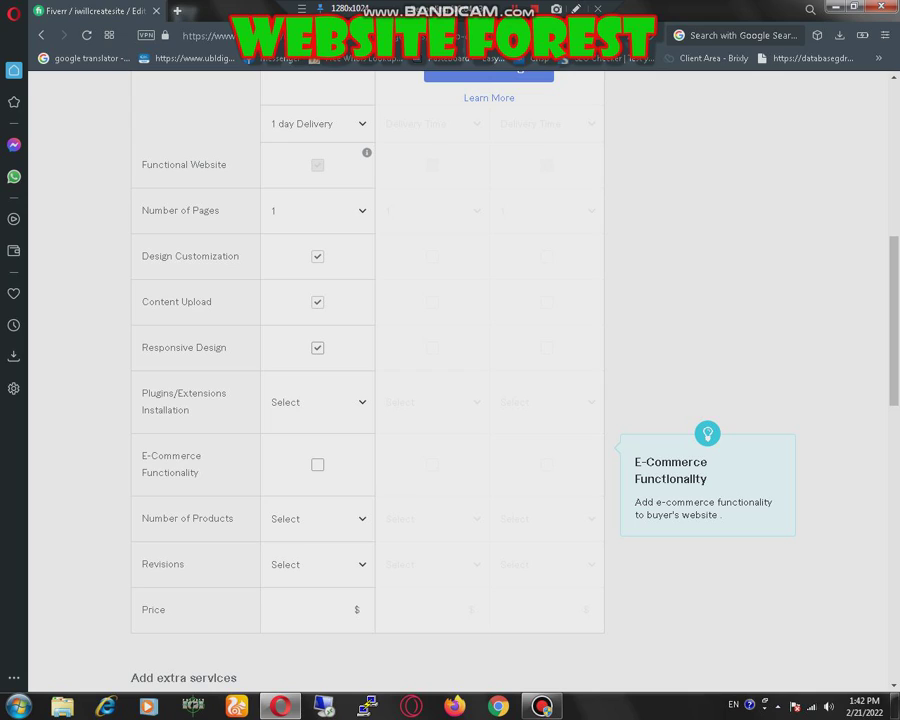
key(space)
Step: Set the Basic package's revisions to unlimited and its price to $5
key(Tab)
key(Tab)
key(Tab)
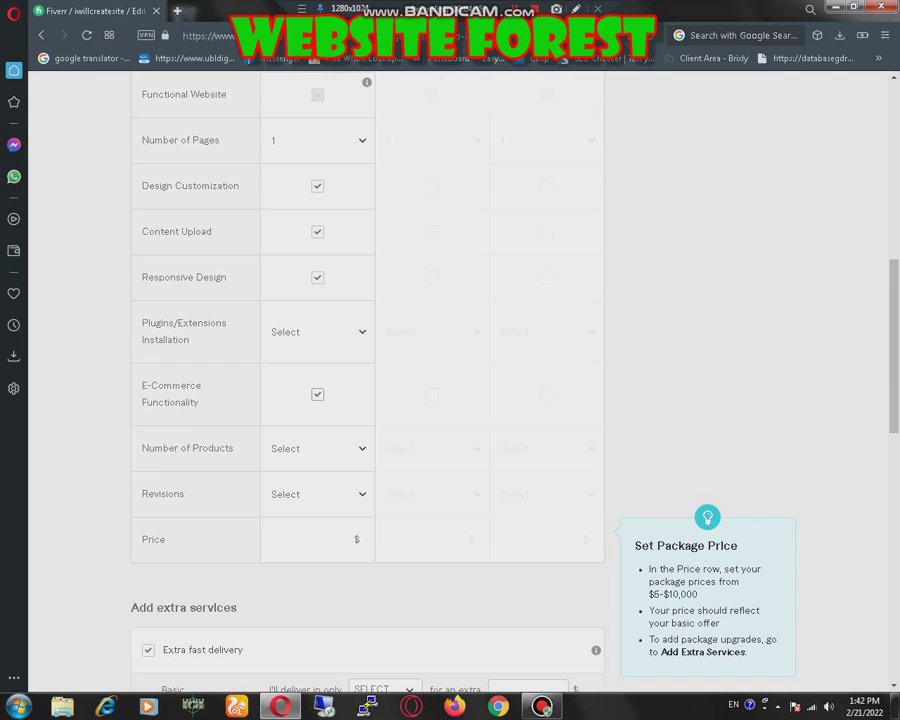
key(shift+Tab)
key(space)
key(Down)
key(Down)
key(Down)
key(Down)
key(Down)
key(Down)
key(Down)
key(Down)
key(Down)
key(Down)
key(Down)
key(Tab)
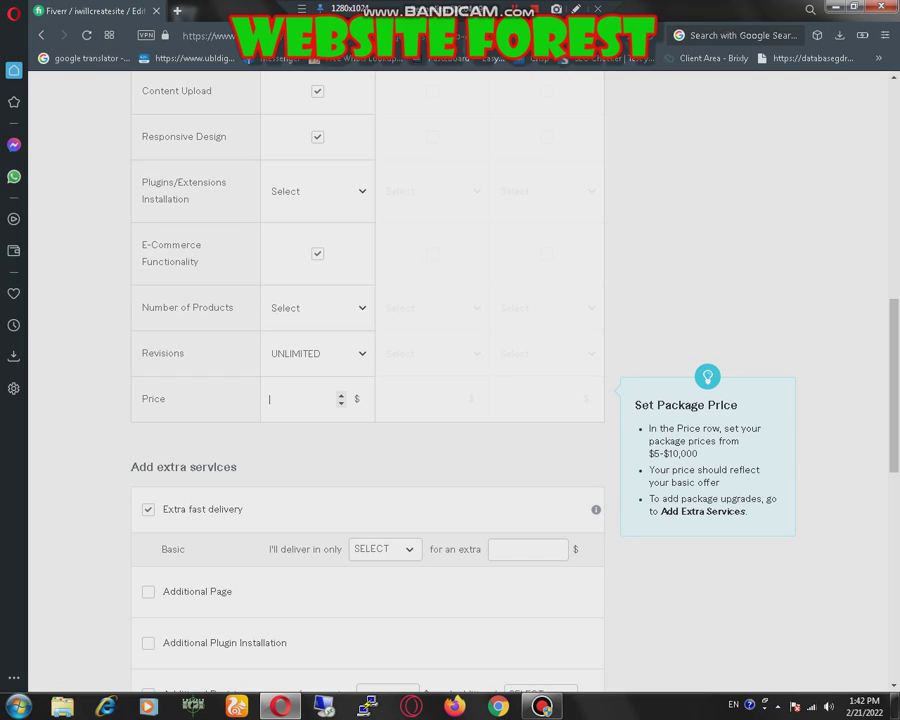
text(5)
scroll(450, 400, down, 4)
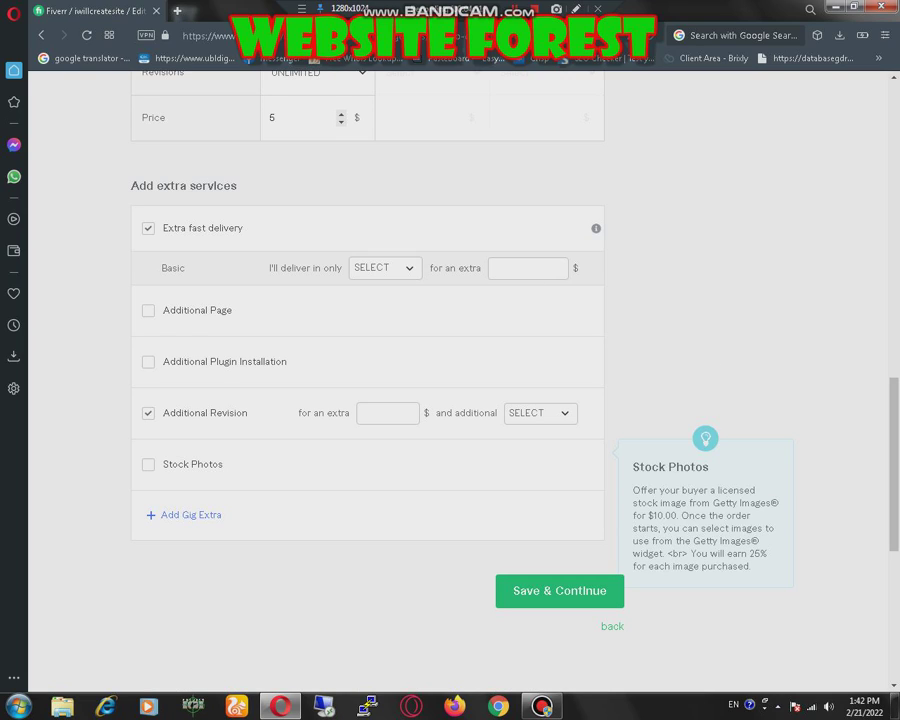
Step: Save the package pricing and extra services and continue to the gig's description
click(148, 413)
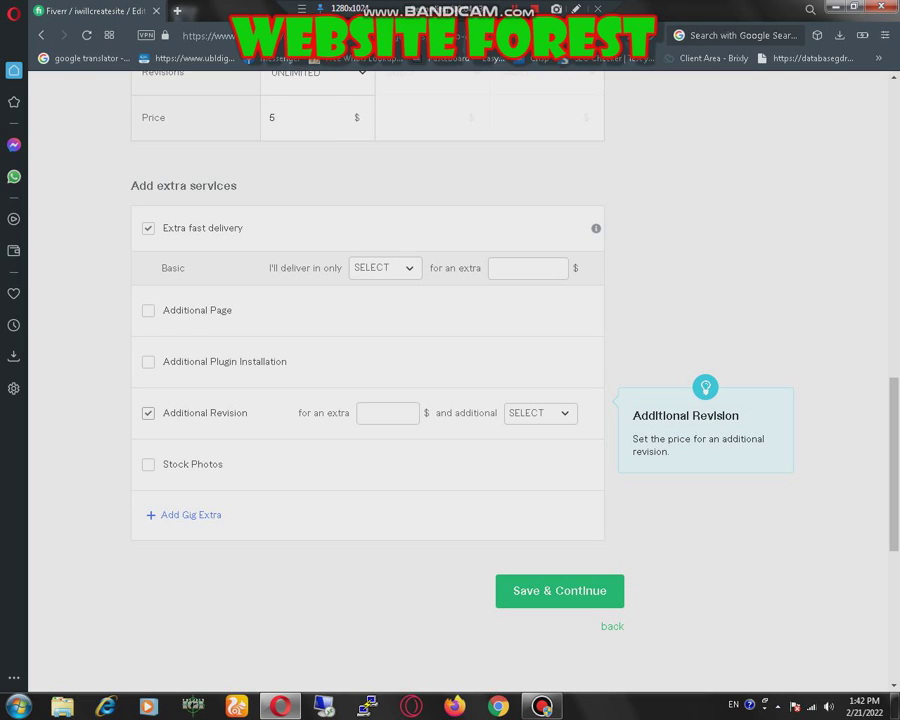
click(559, 590)
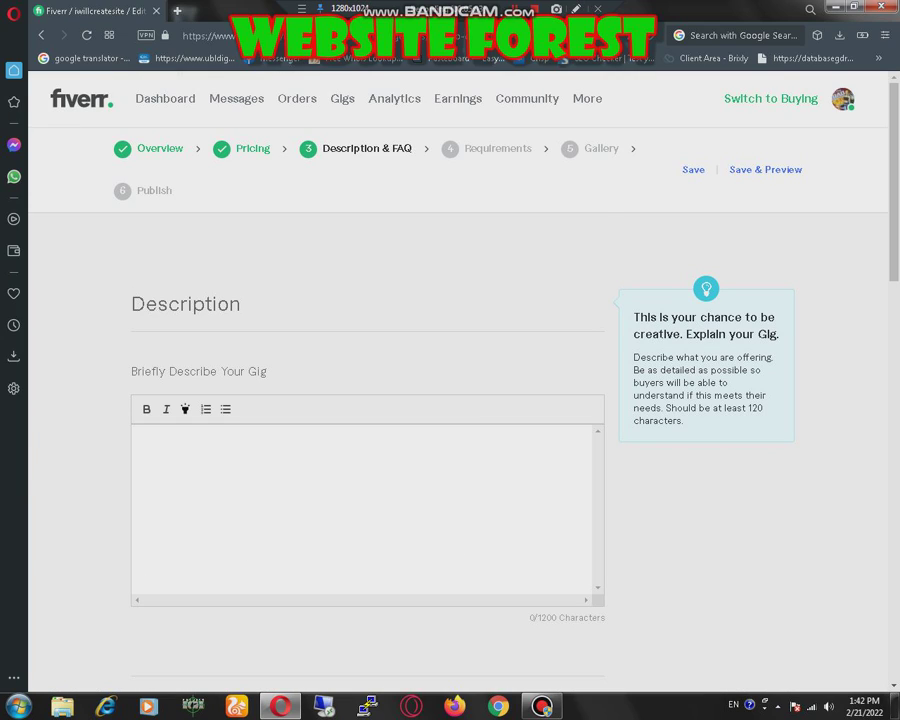
Step: Describe the gig as "Hi! I will help you to choose best online getaway for your online business according to your region and your requirment"
click(142, 440)
text(Hi! I will help )
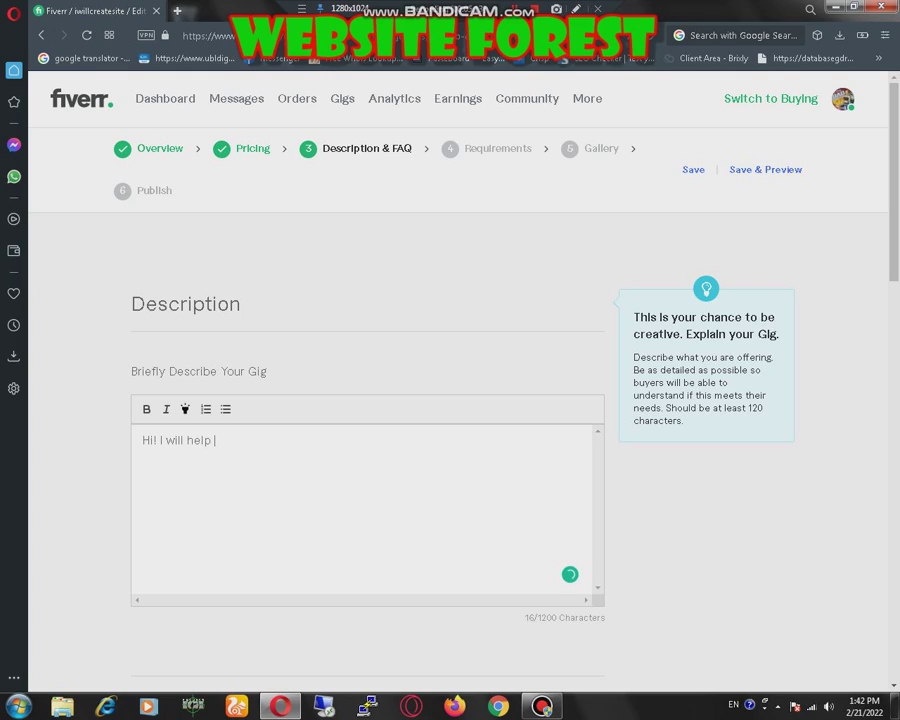
text(you to choose best online)
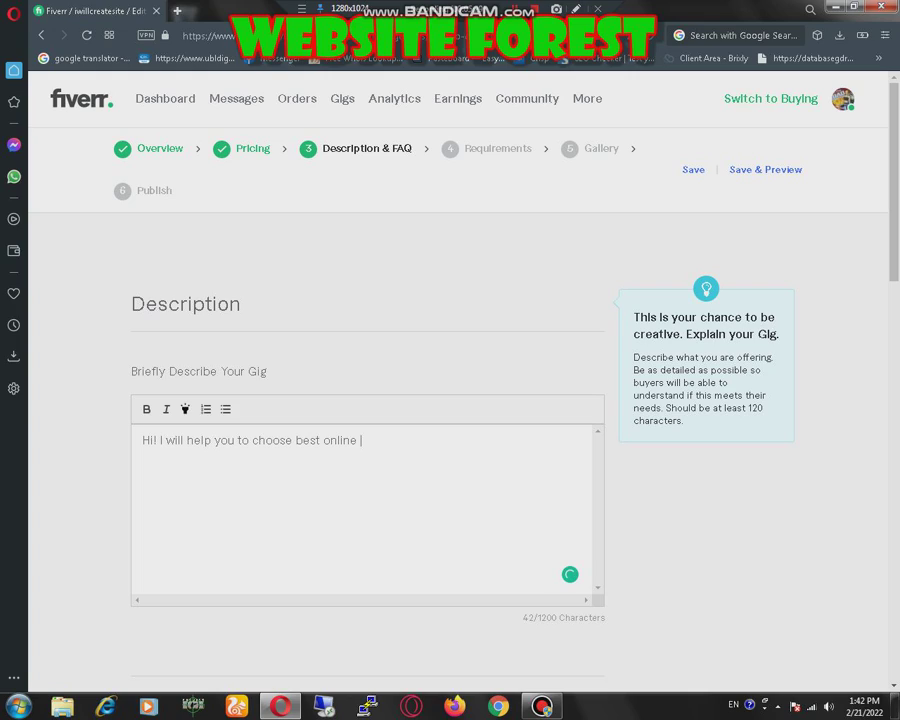
text(getaway for your online business according to your region )
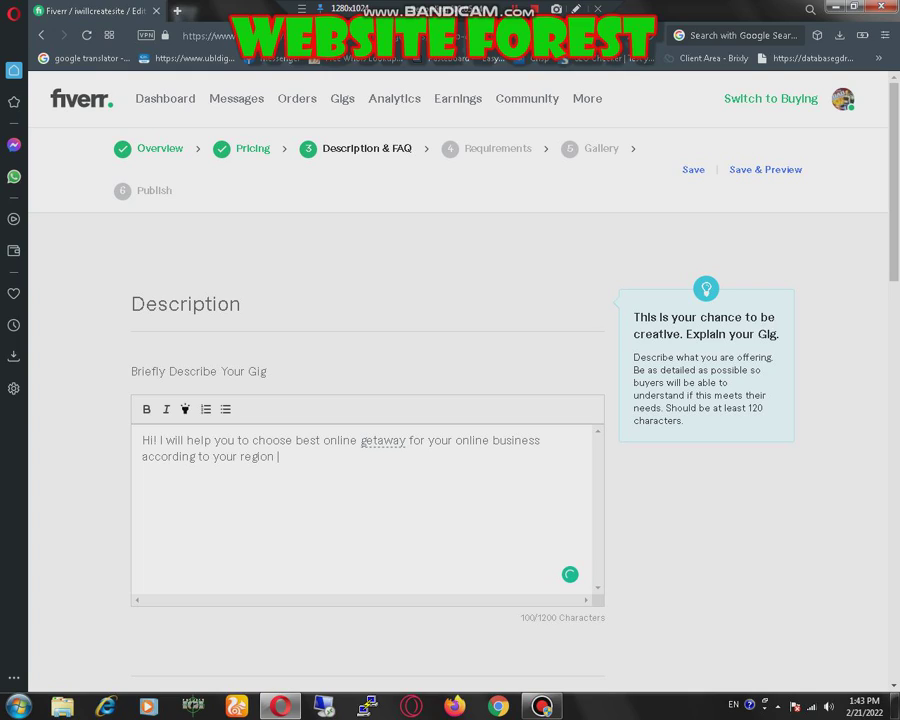
text(and your requirment)
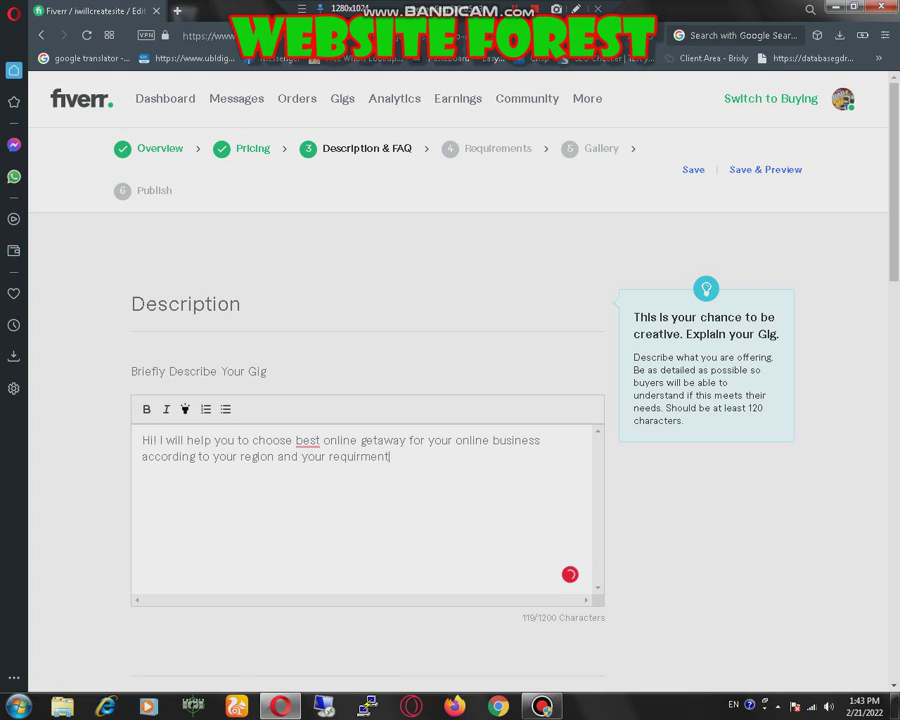
Step: Accept the suggested correction "the best" in the gig description and continue to the buyer requirements
mouse_move(307, 441)
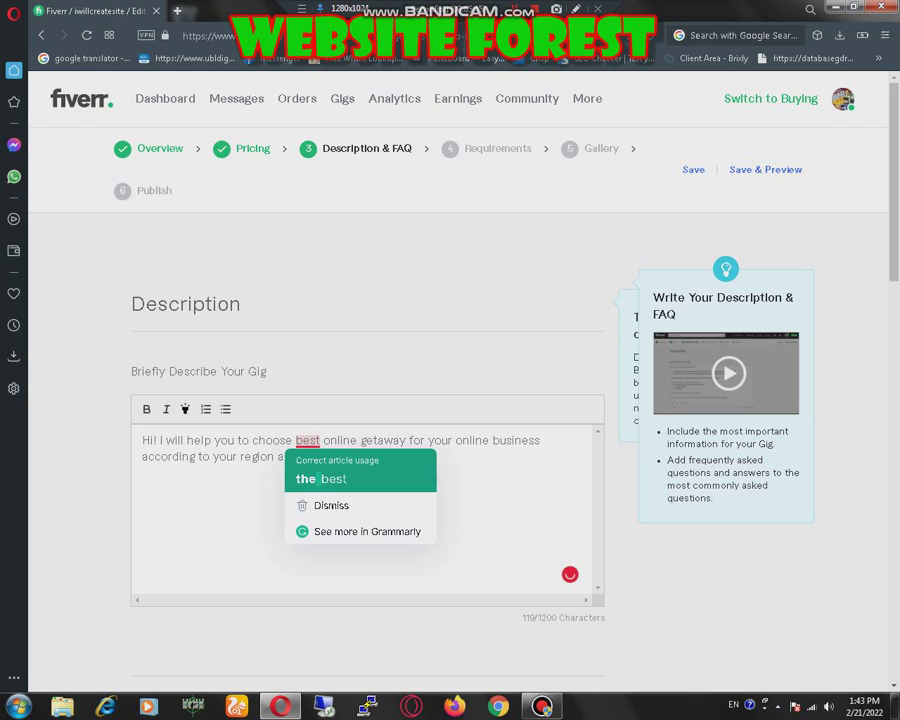
click(320, 478)
scroll(450, 400, down, 7)
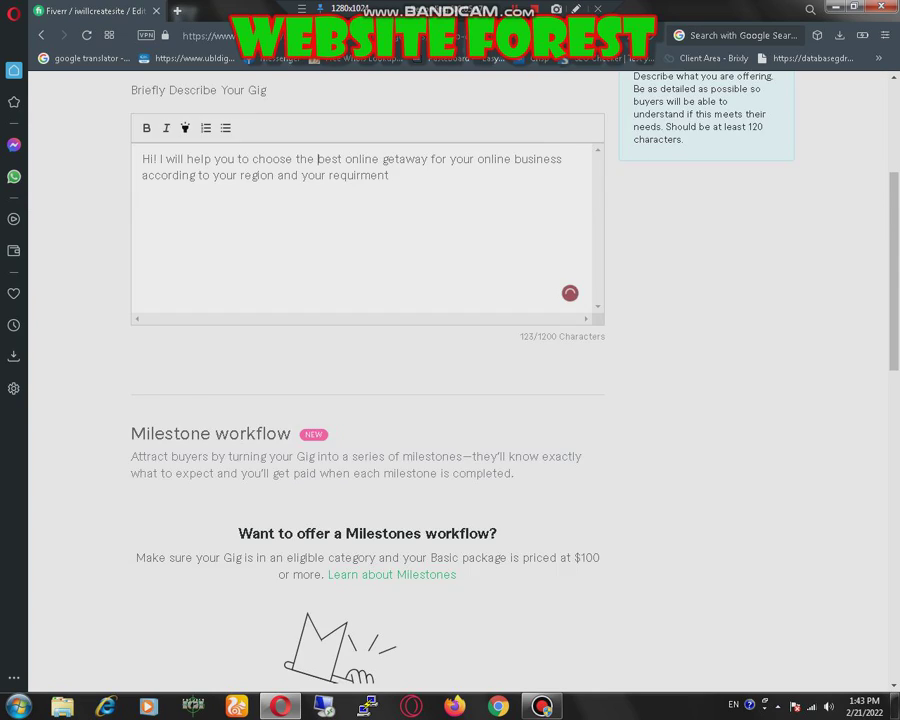
scroll(450, 400, down, 3)
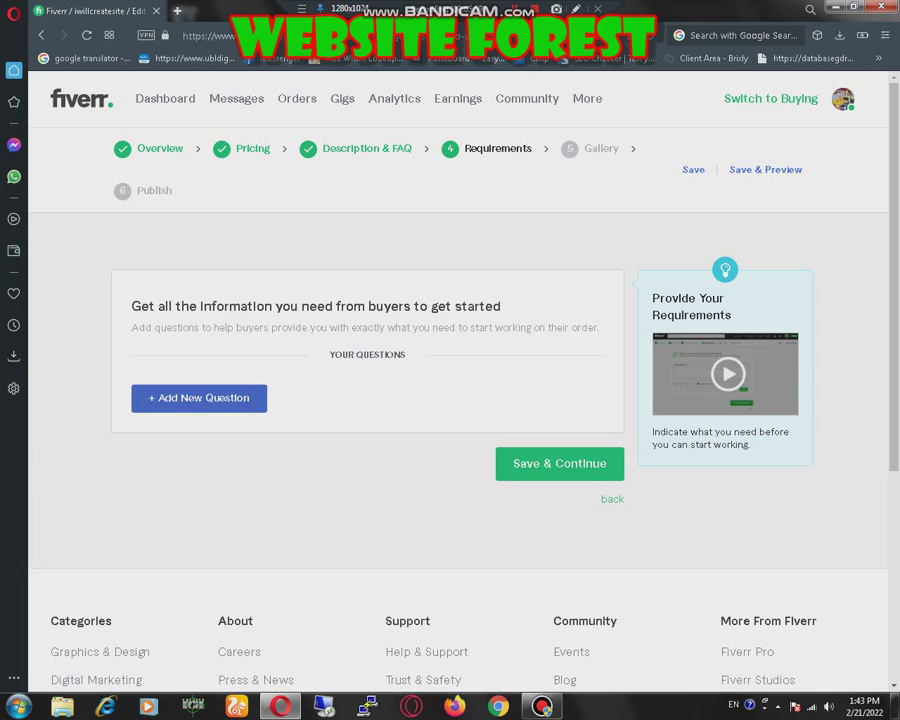
Step: Start a new free-text question for buyers reading "Get back to me at inbox"
click(199, 398)
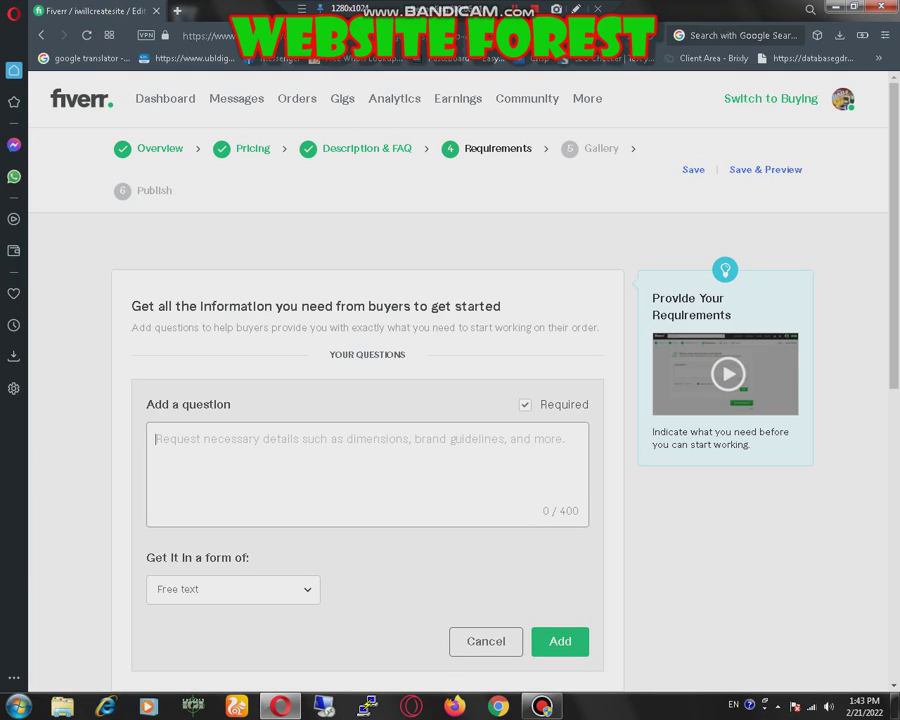
click(525, 404)
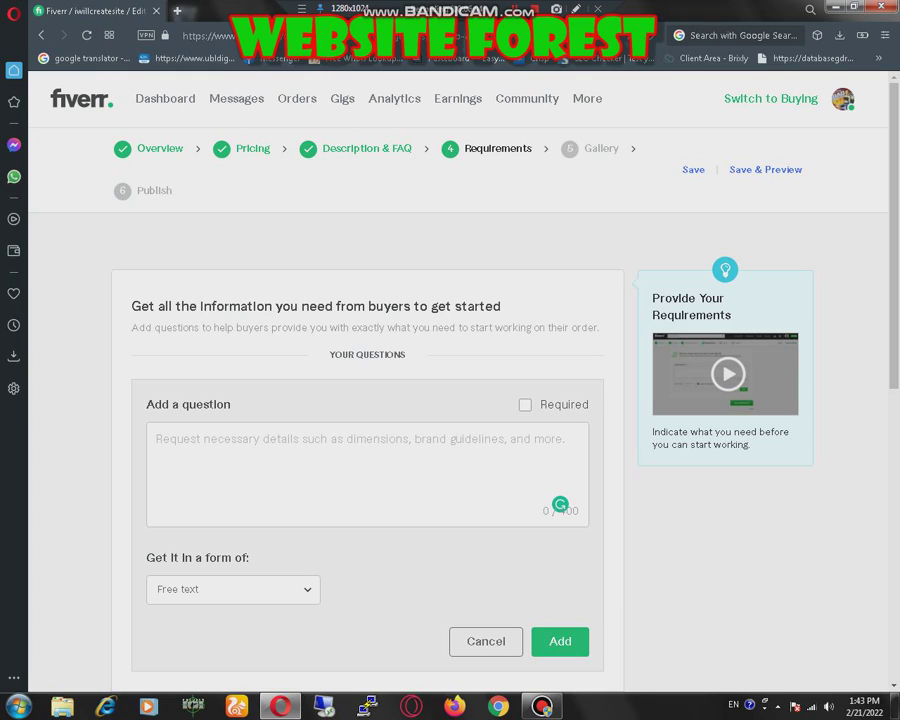
click(525, 404)
click(525, 404)
click(525, 404)
text(Get b)
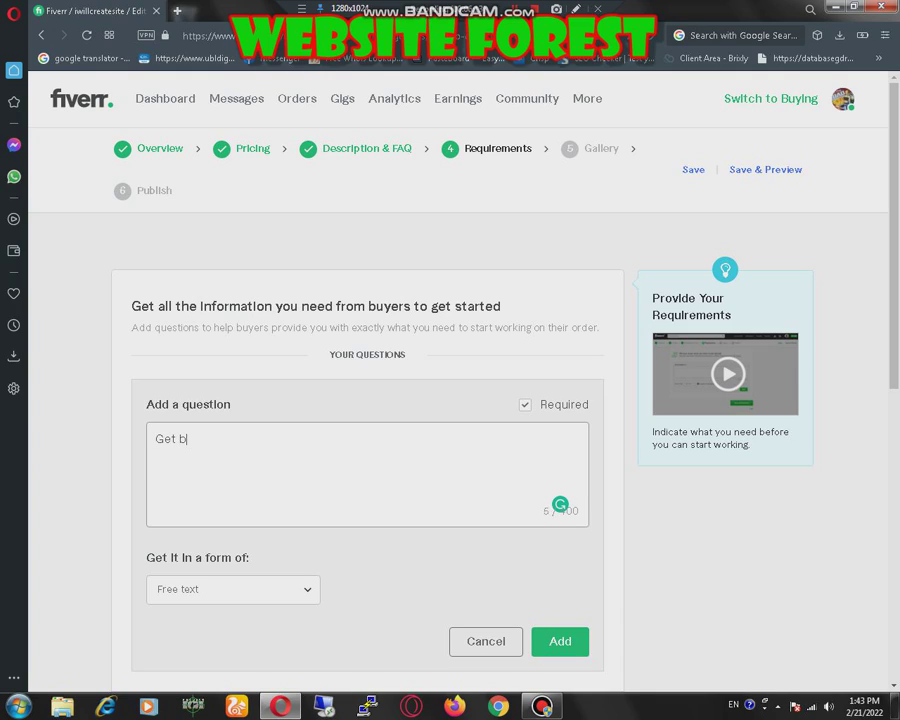
text(ack to me at inbox)
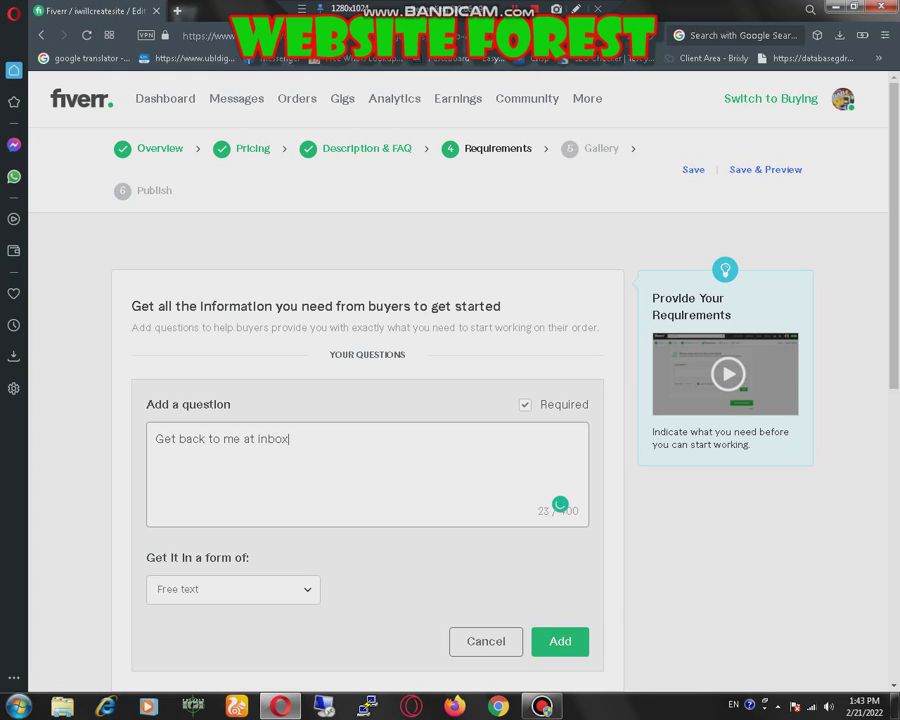
Step: Add the question as not required and save the gig's requirements
click(525, 404)
click(525, 404)
scroll(450, 400, down, 2)
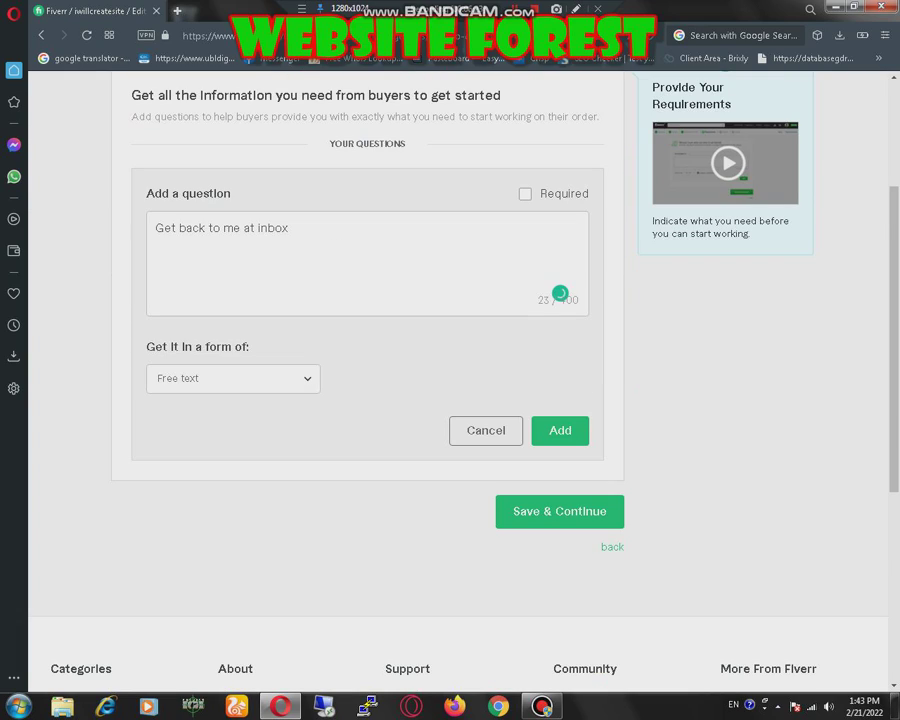
click(560, 430)
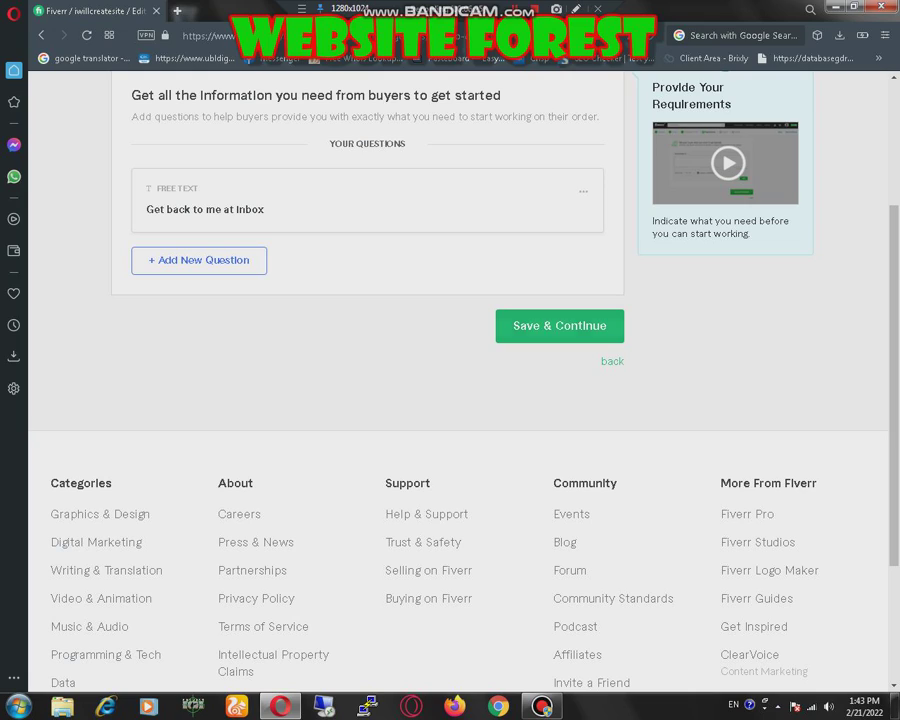
click(559, 322)
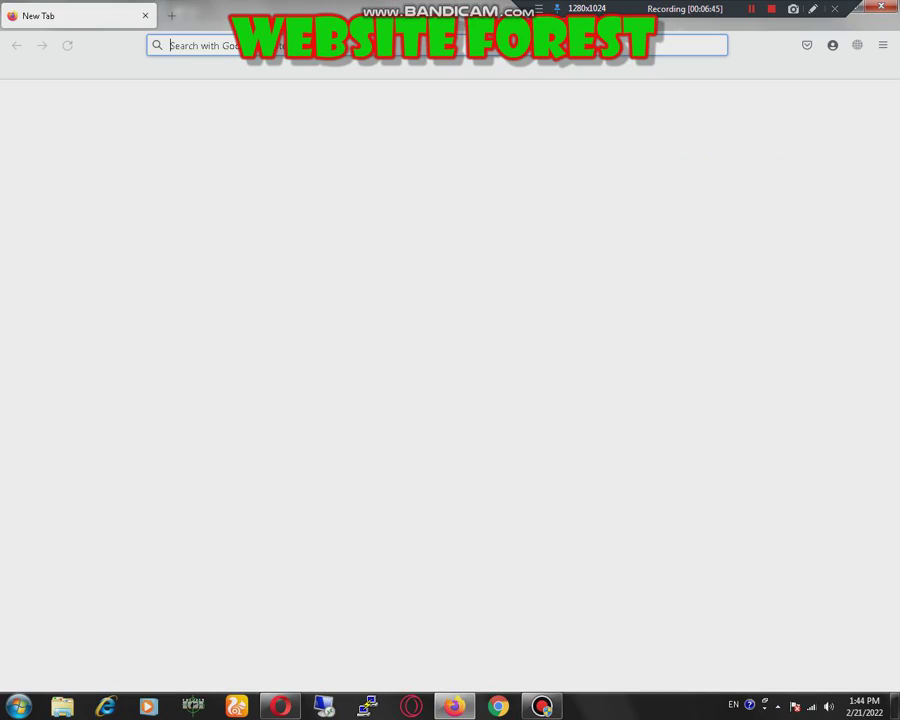
Step: Switch to Firefox and search Google Images for "getway"
text(getway)
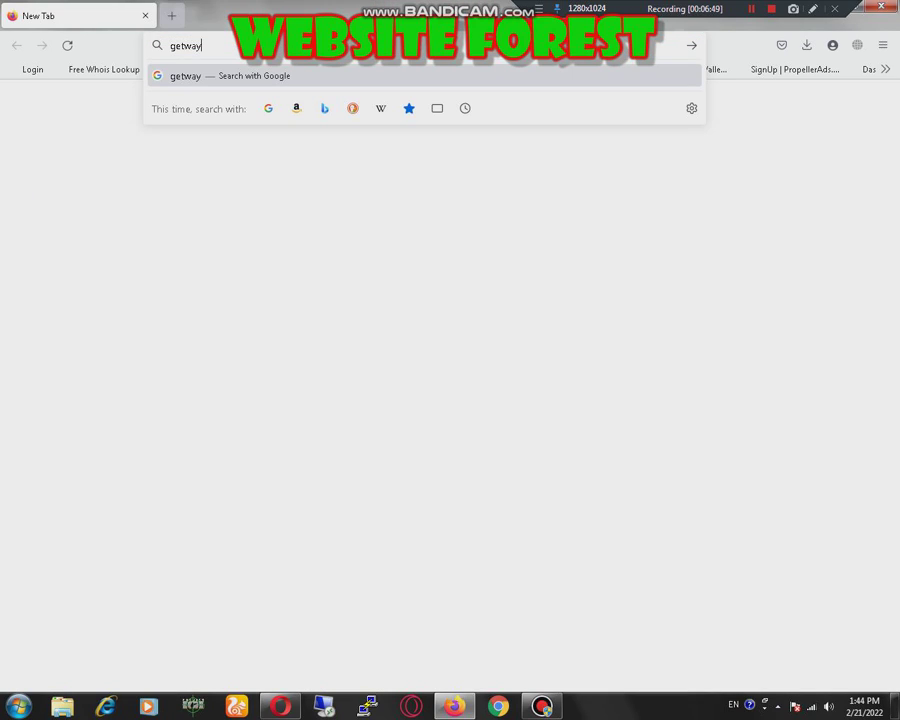
key(Return)
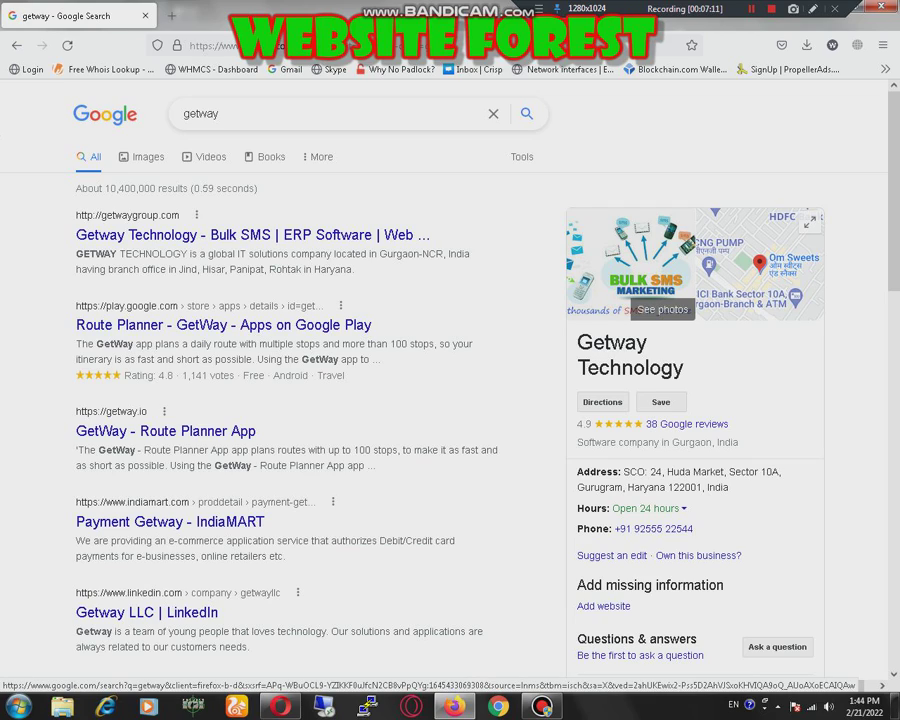
click(141, 157)
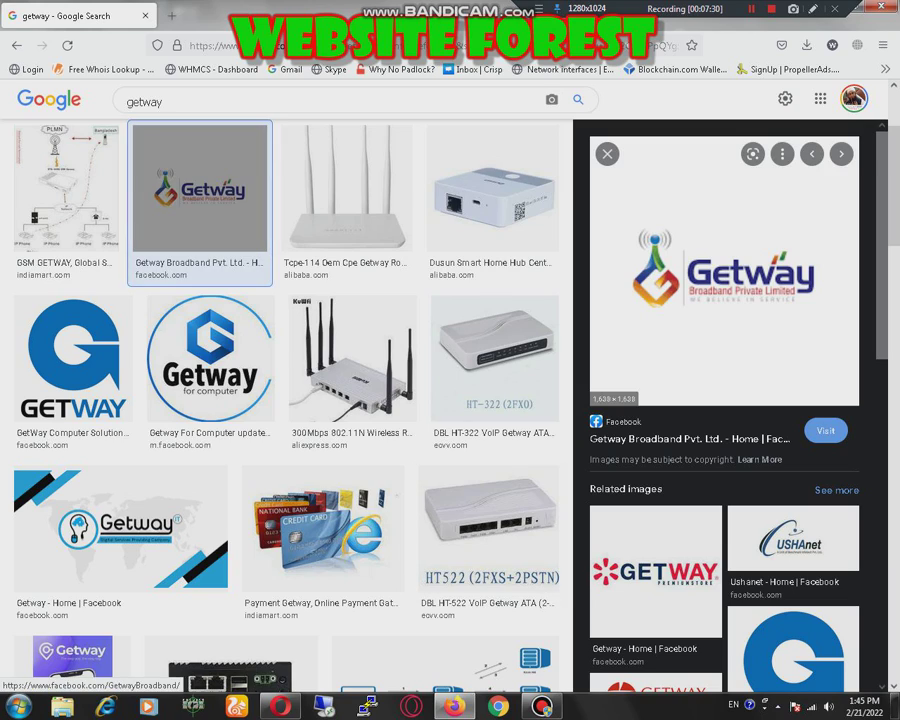
Step: Filter the image results by usage rights to Commercial & other licenses
scroll(346, 190, up, 2)
click(565, 148)
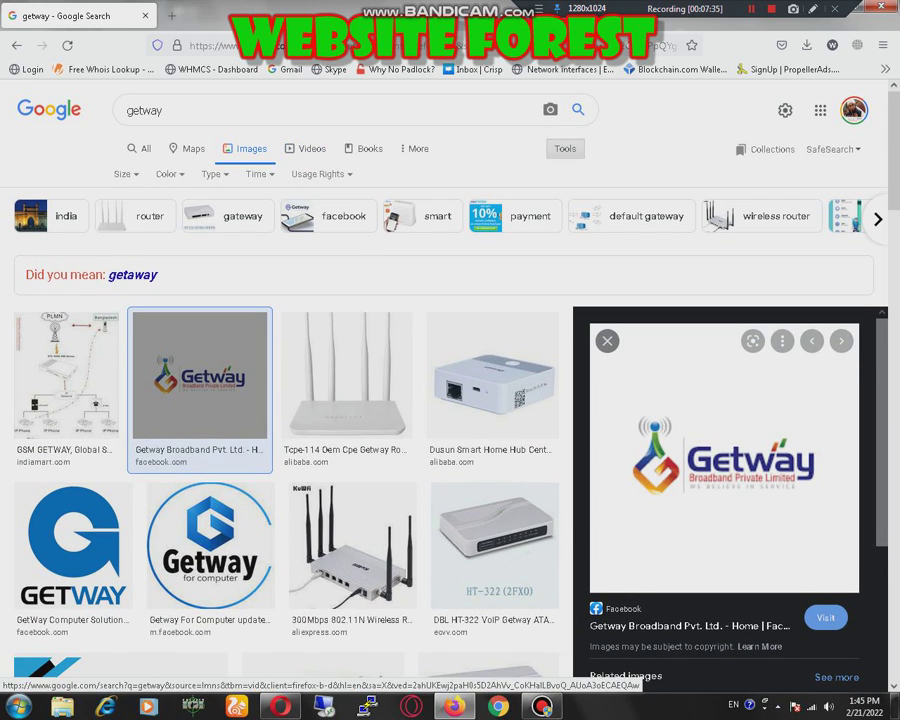
click(320, 174)
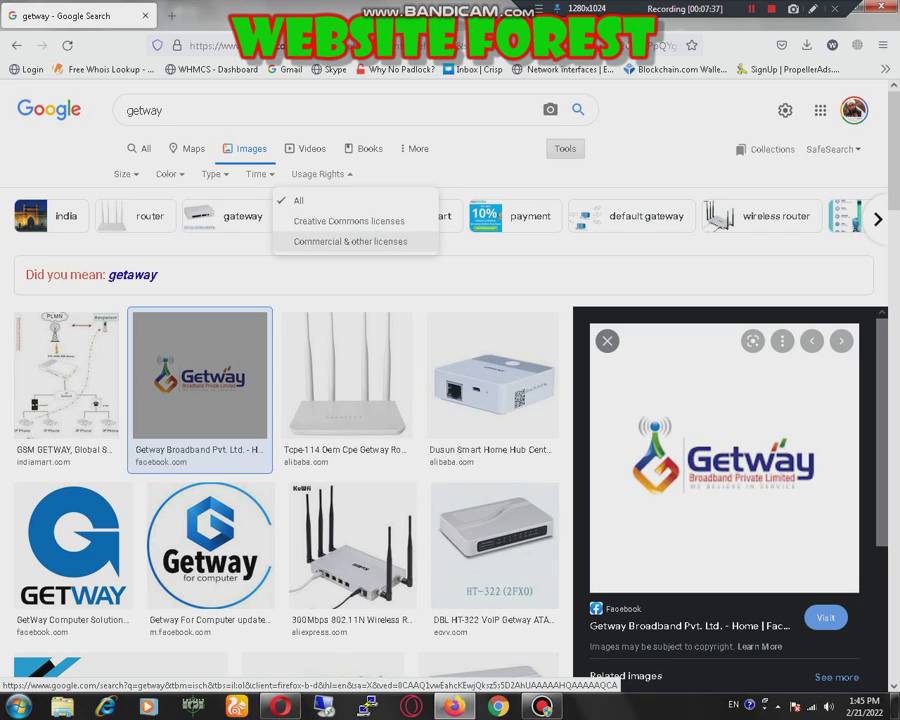
click(350, 241)
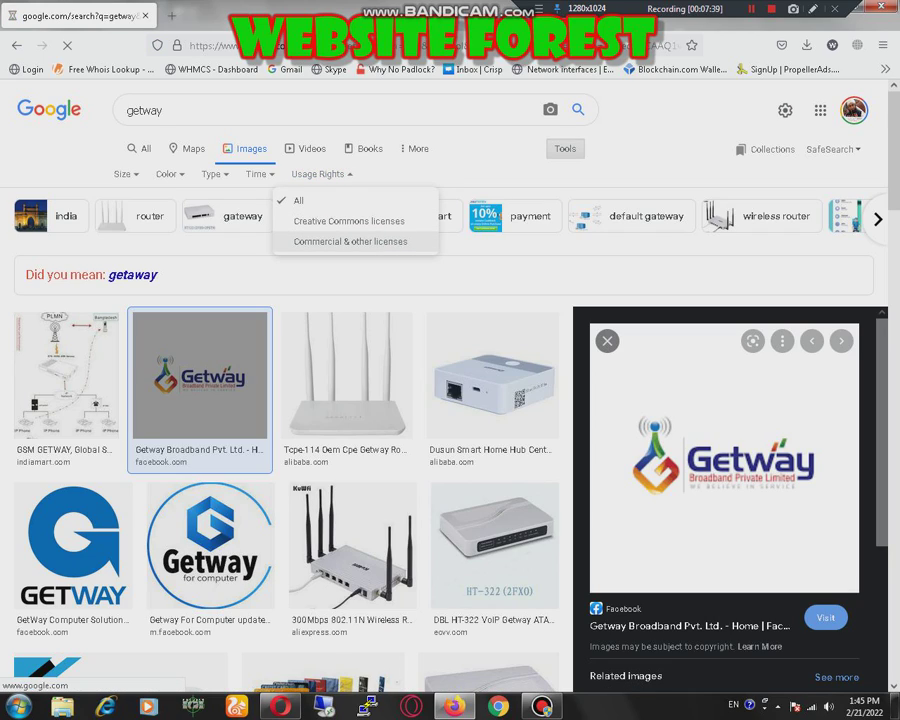